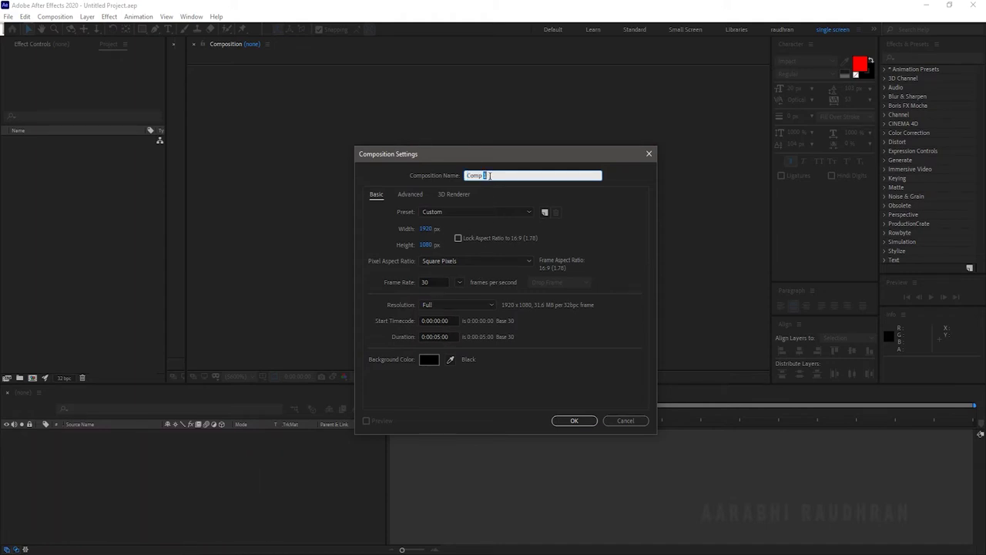
Step: Create a new composition named 'main' and add a text layer to it
text(main)
key(Return)
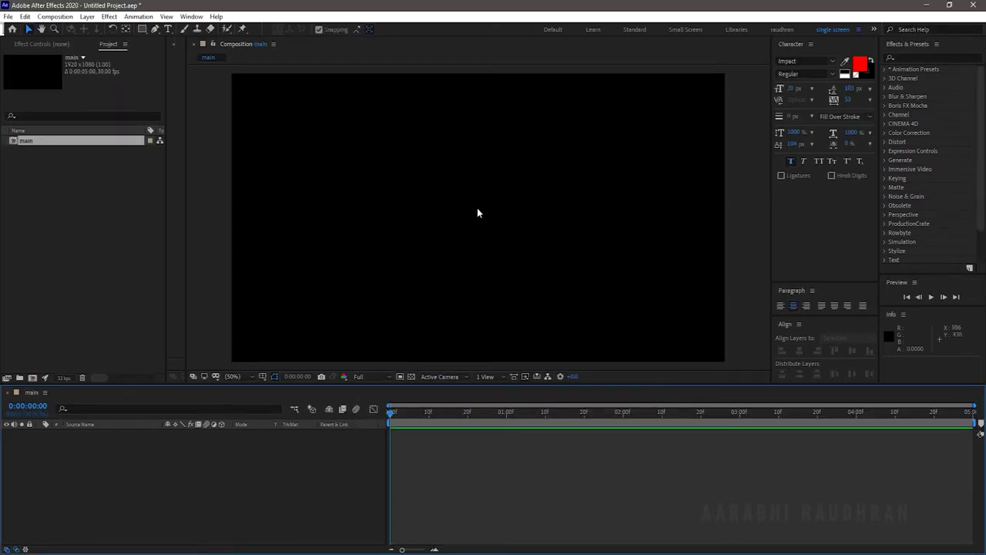
right_click(229, 461)
mouse_move(334, 343)
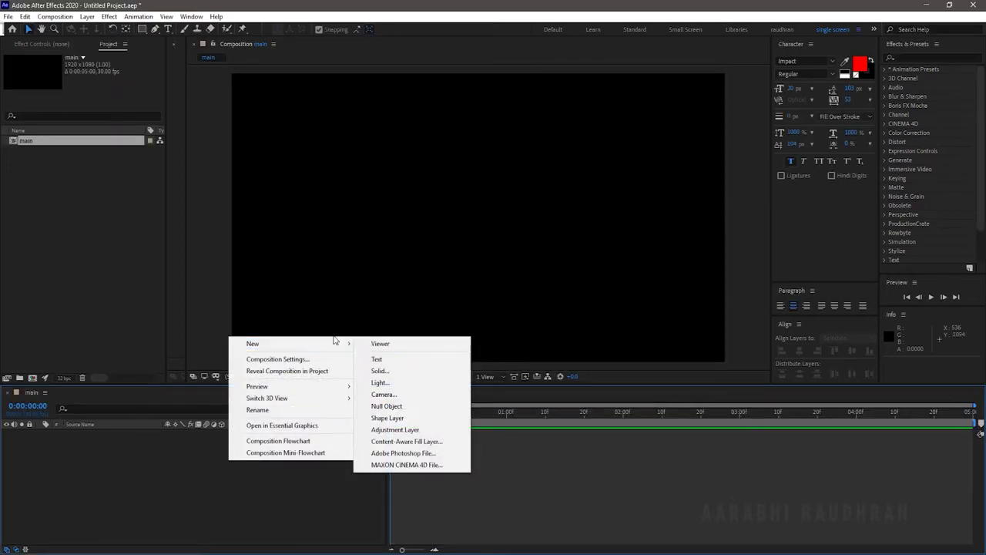
click(376, 359)
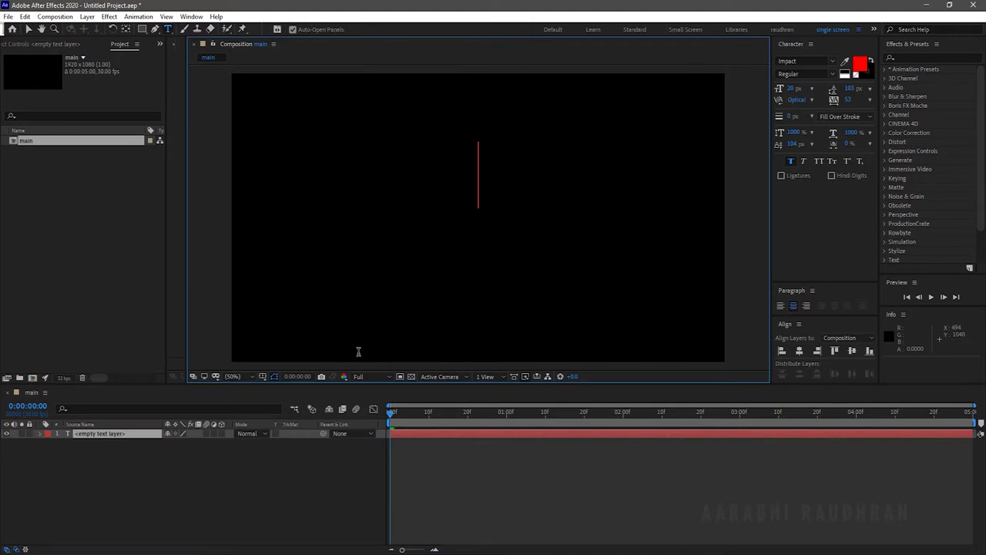
Step: Type a red 'S', switch the fill to white, and type 'UBSCRIBE'
text(S)
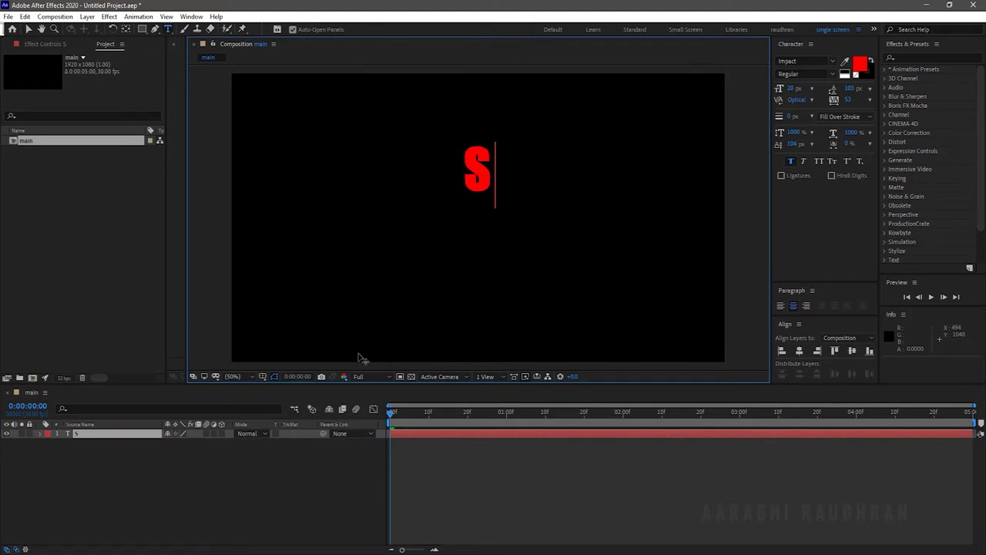
click(860, 67)
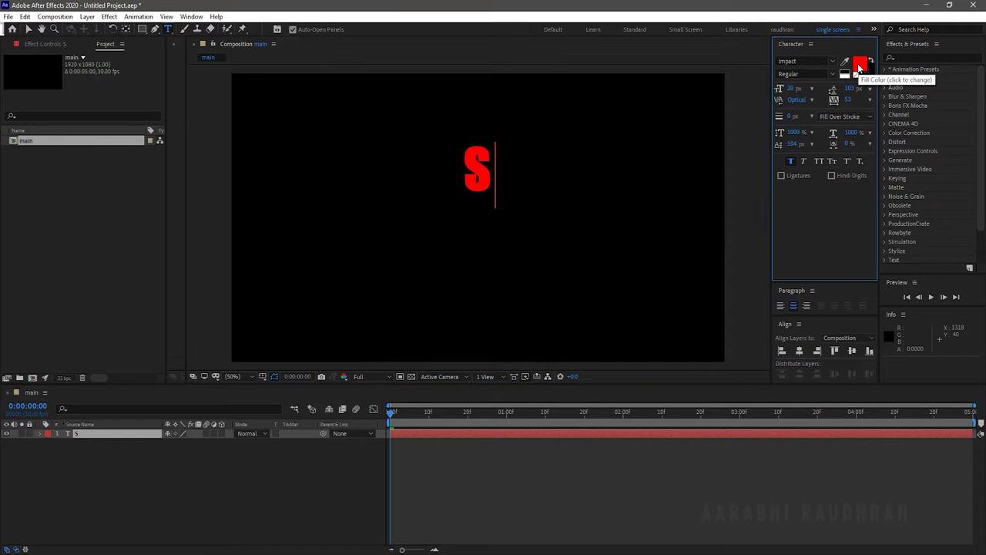
drag(105, 39, 14, 26)
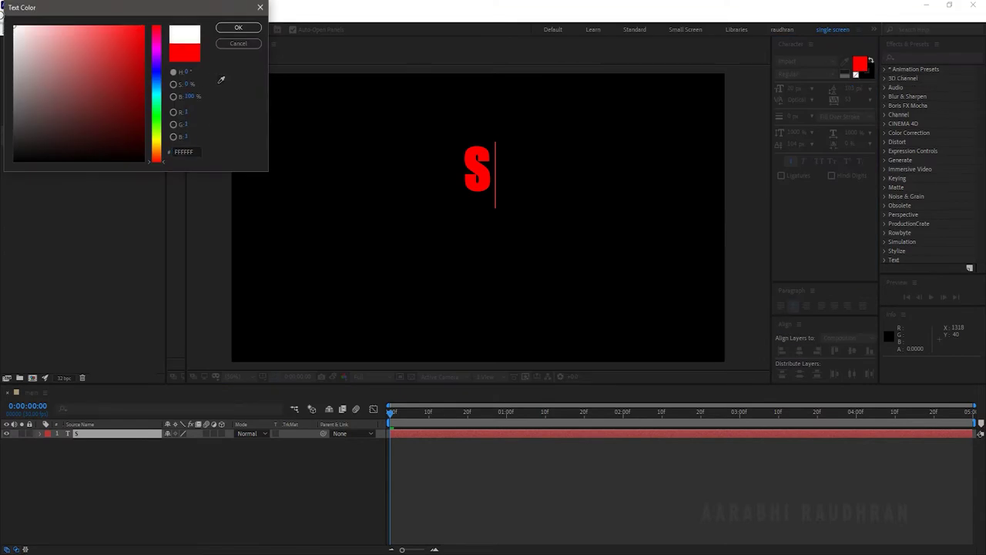
click(232, 27)
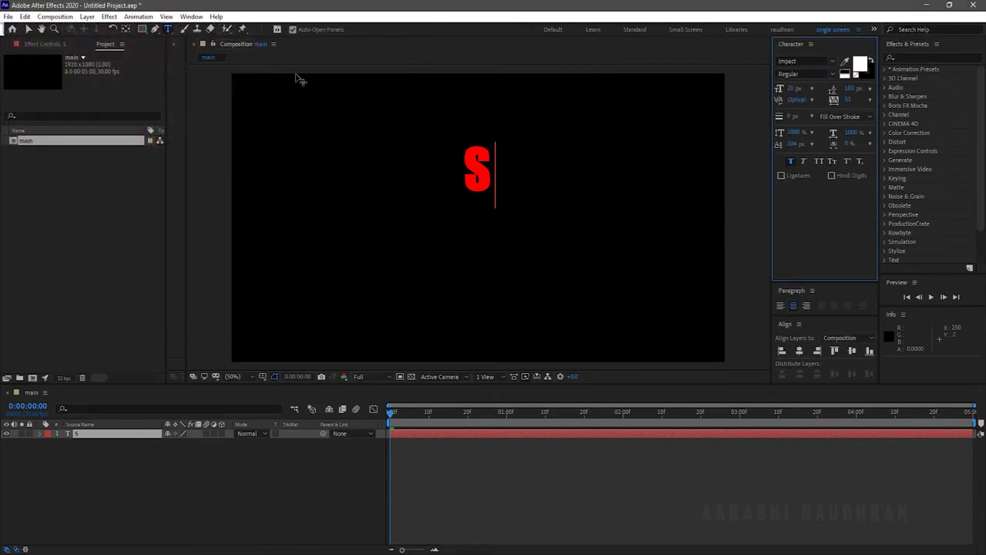
text(UBSCRI)
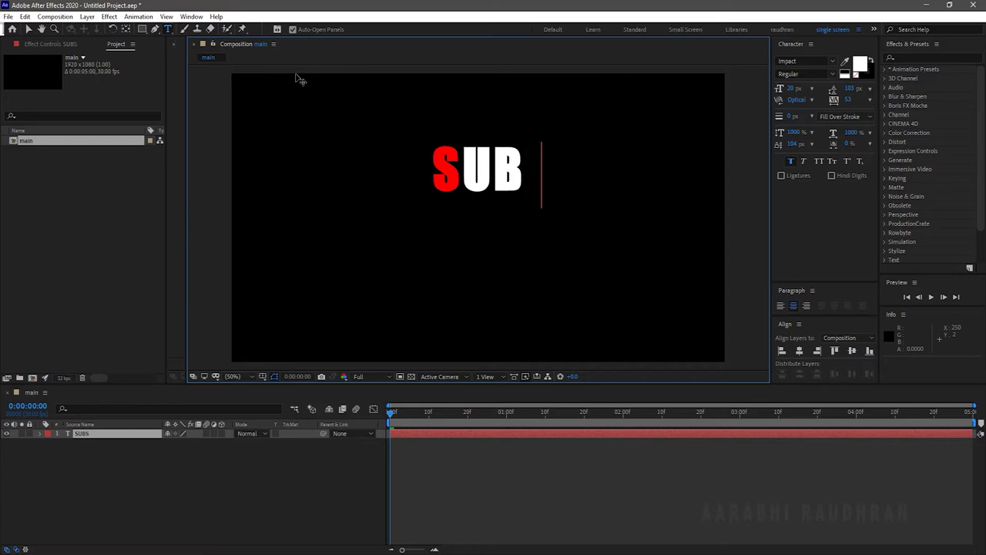
text(BE)
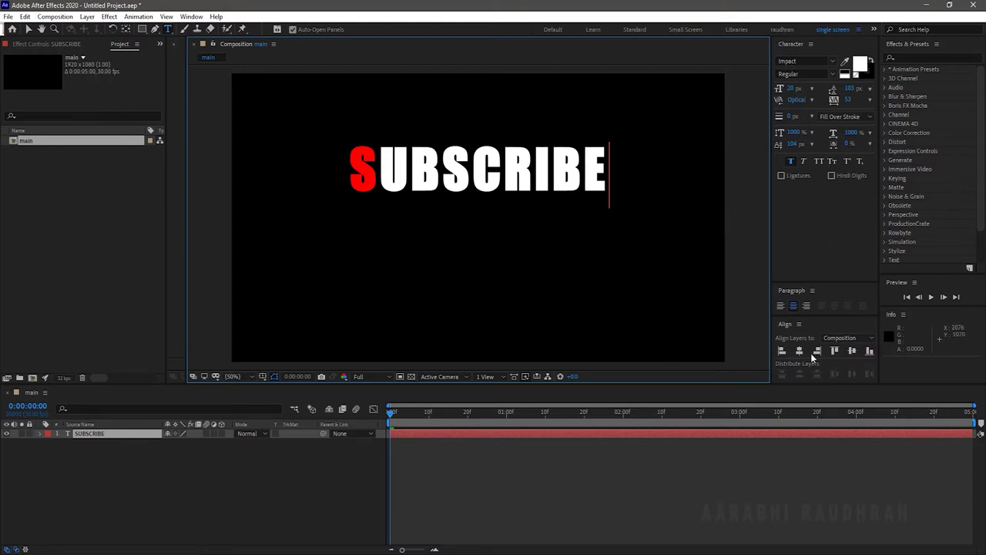
Step: Centre the SUBSCRIBE text vertically in the frame
click(848, 352)
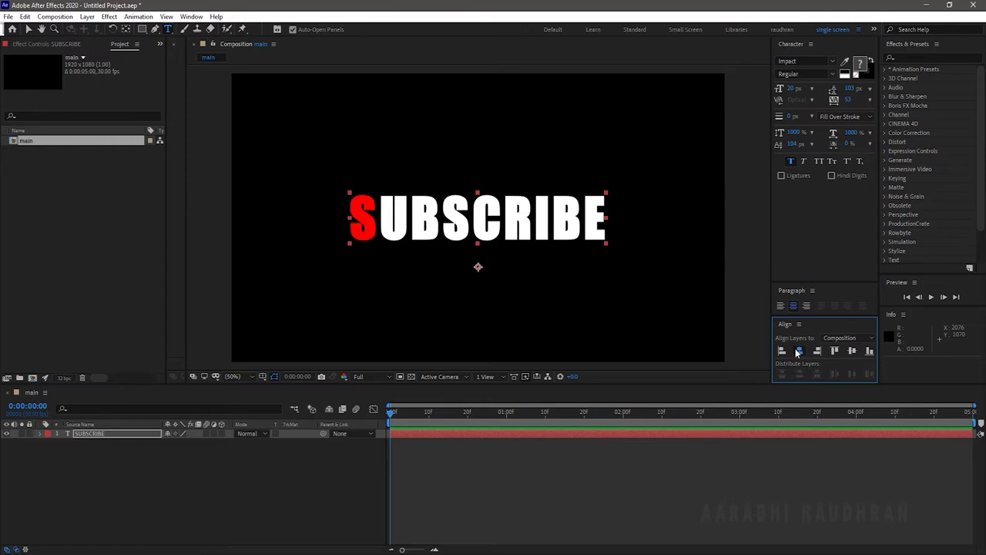
click(192, 17)
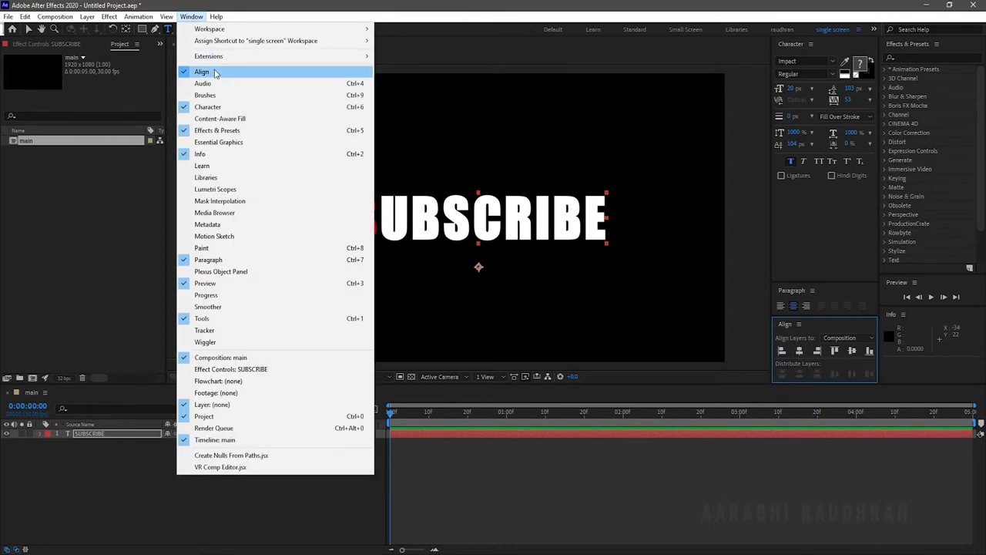
click(265, 499)
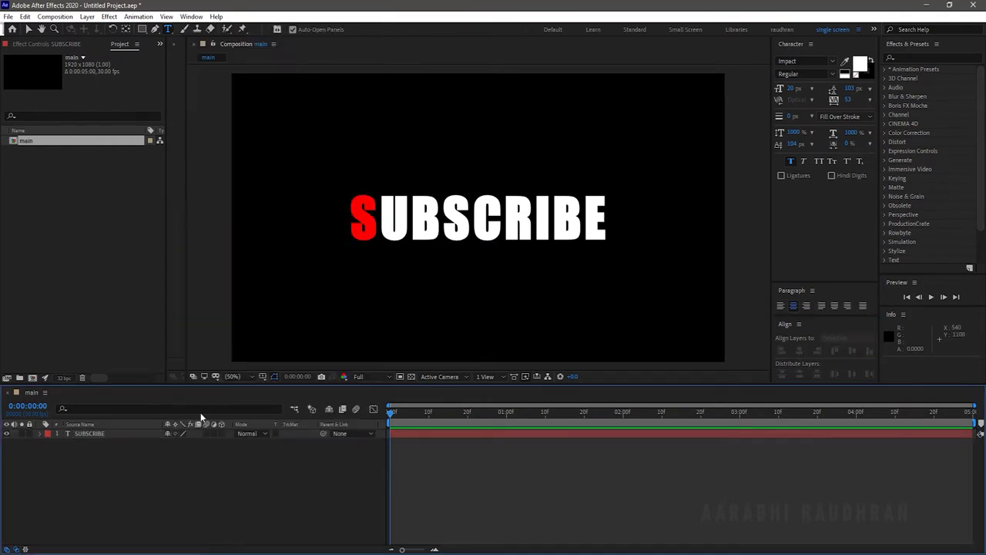
Step: Pick the Rectangle tool and set new shapes to no fill with an outline stroke
click(142, 28)
drag(143, 33, 171, 33)
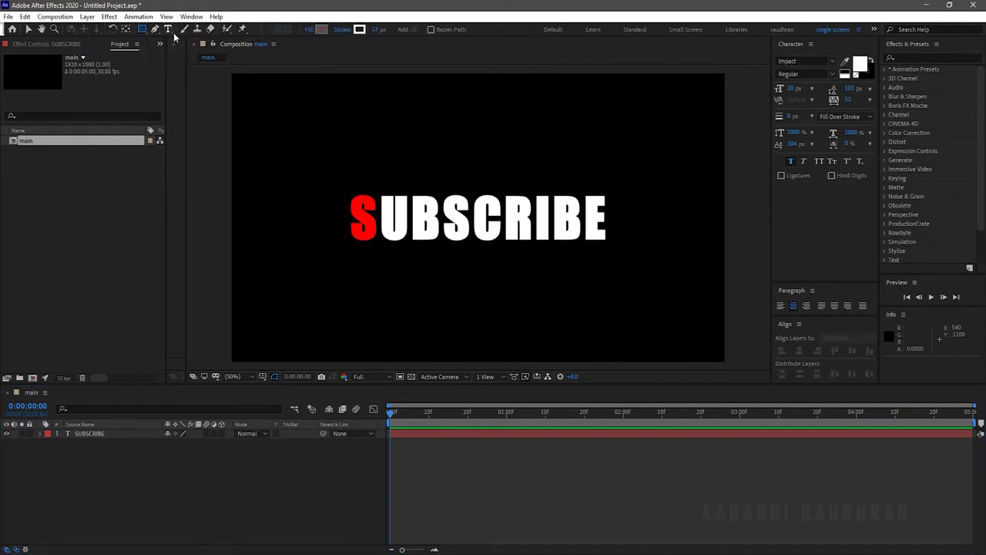
click(306, 31)
click(484, 306)
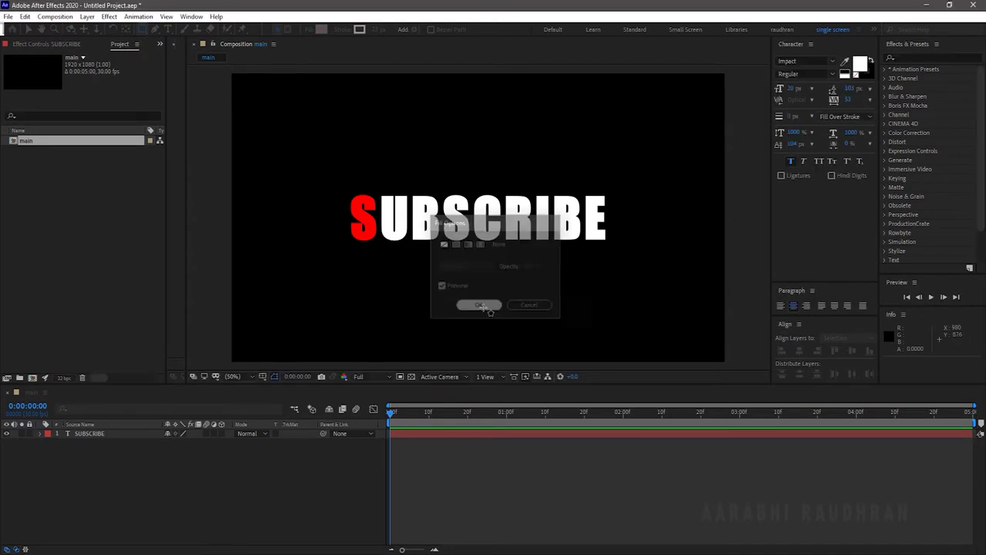
click(305, 32)
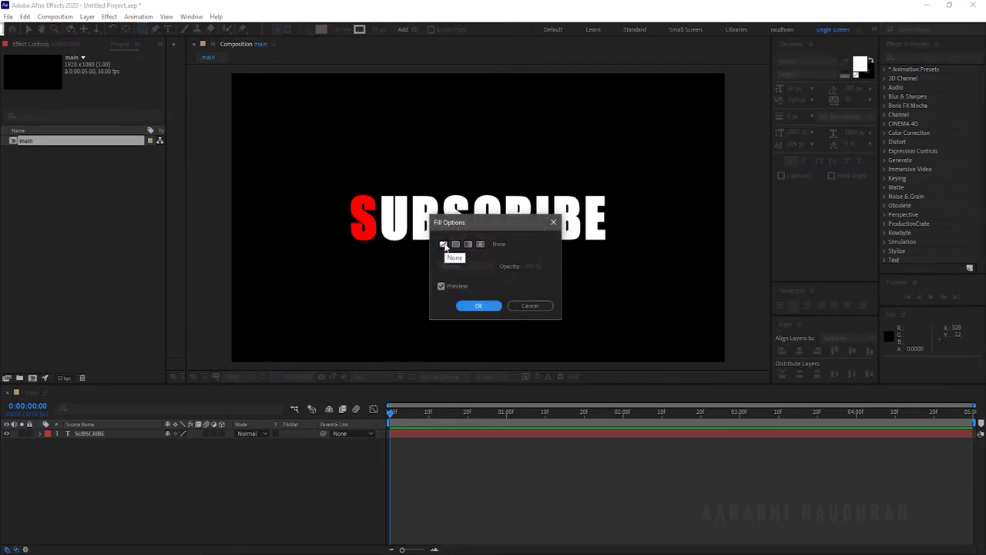
click(444, 245)
key(Return)
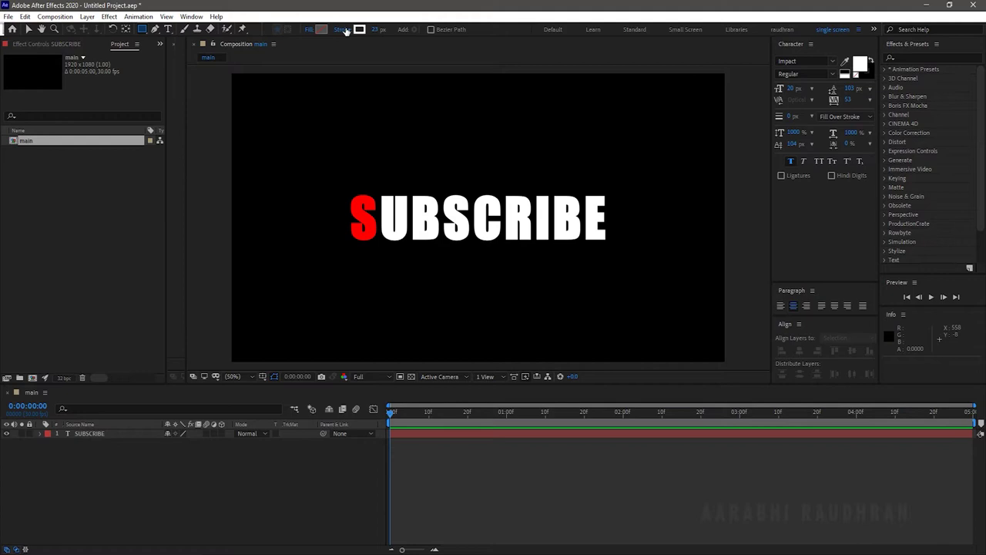
click(343, 29)
click(445, 246)
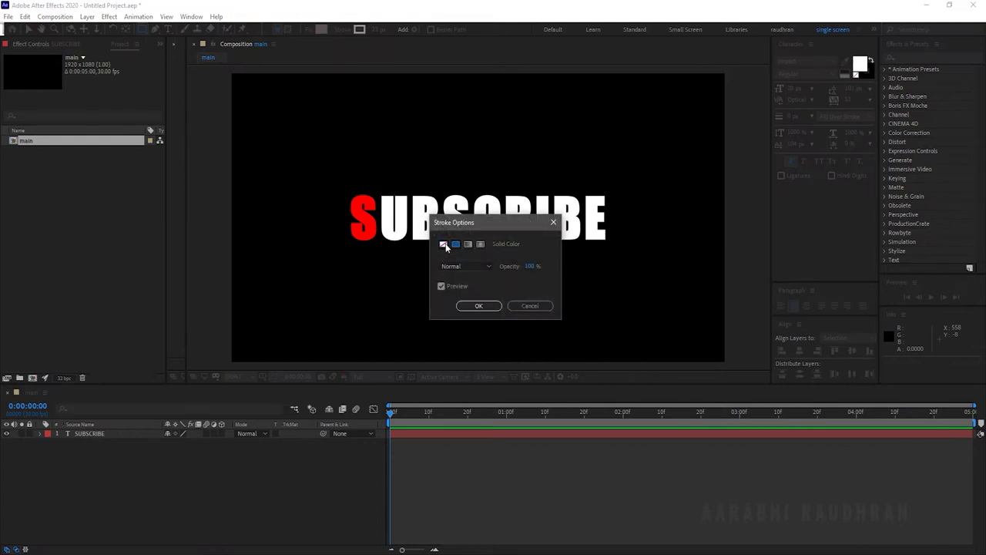
click(495, 306)
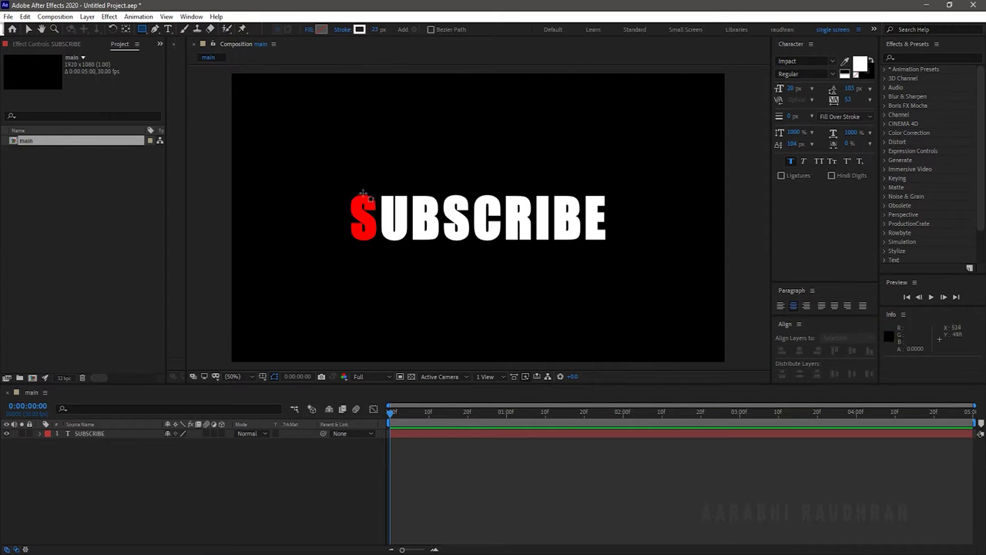
Step: Draw a rectangle around SUBSCRIBE and centre it in the composition
drag(333, 180, 621, 257)
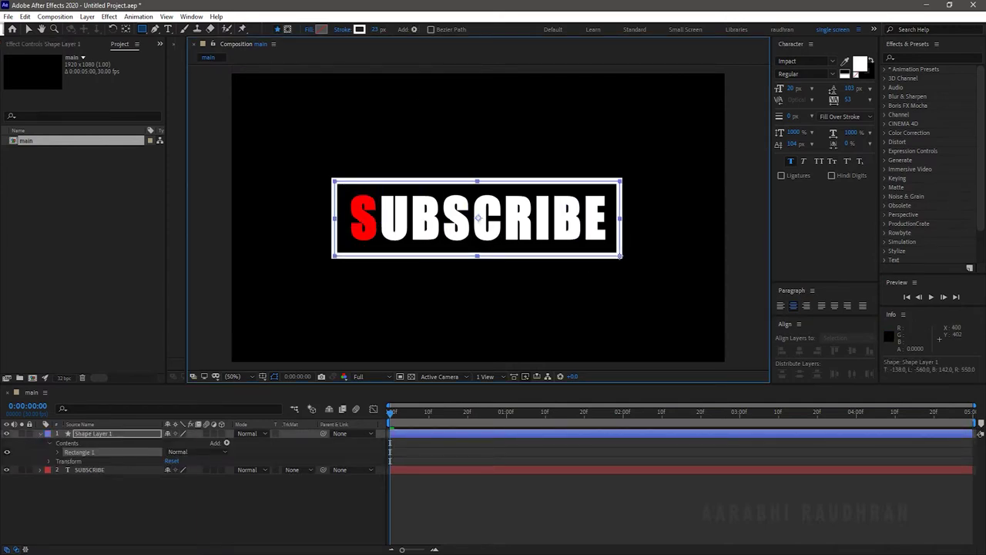
click(852, 351)
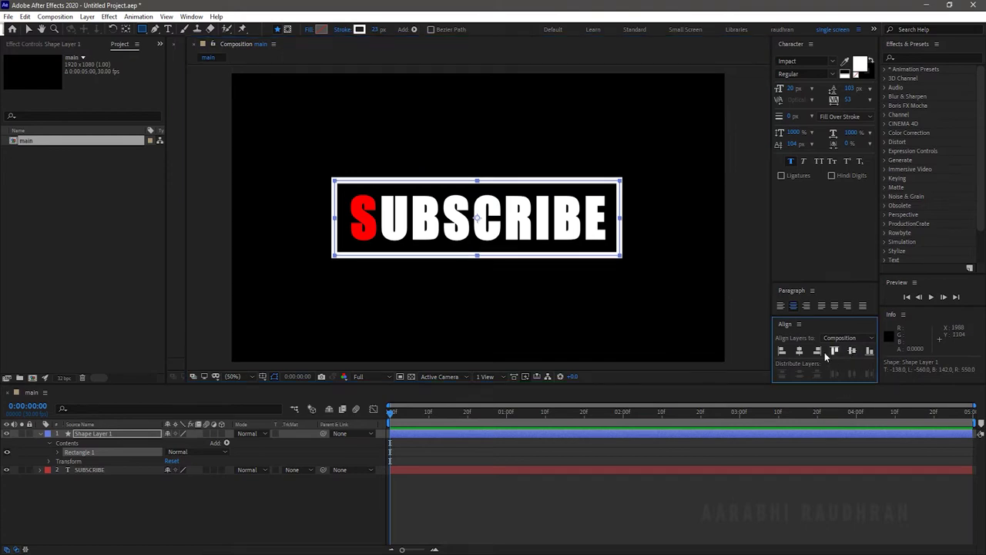
click(800, 351)
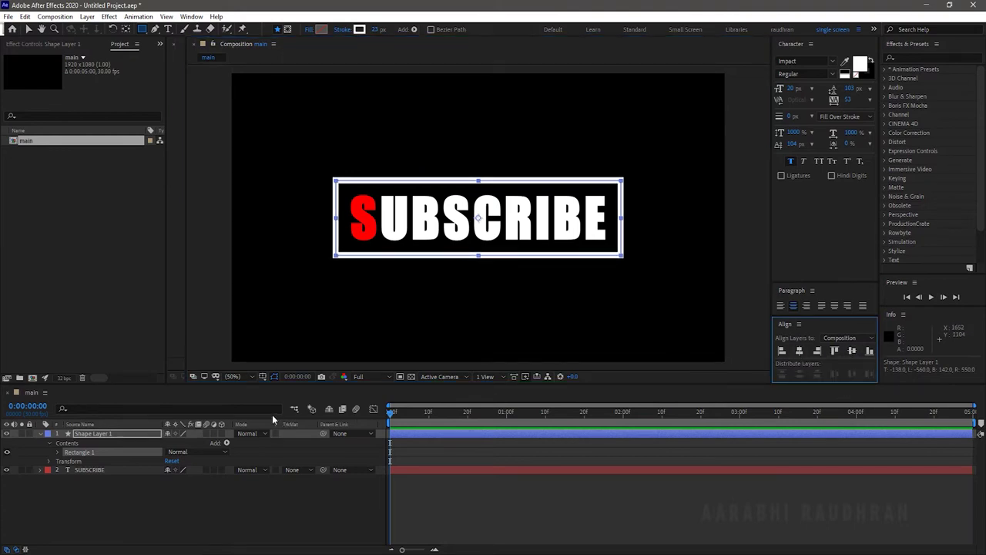
Step: Select the SUBSCRIBE text and rectangle layers and pre-compose them as 'logo'
key(v)
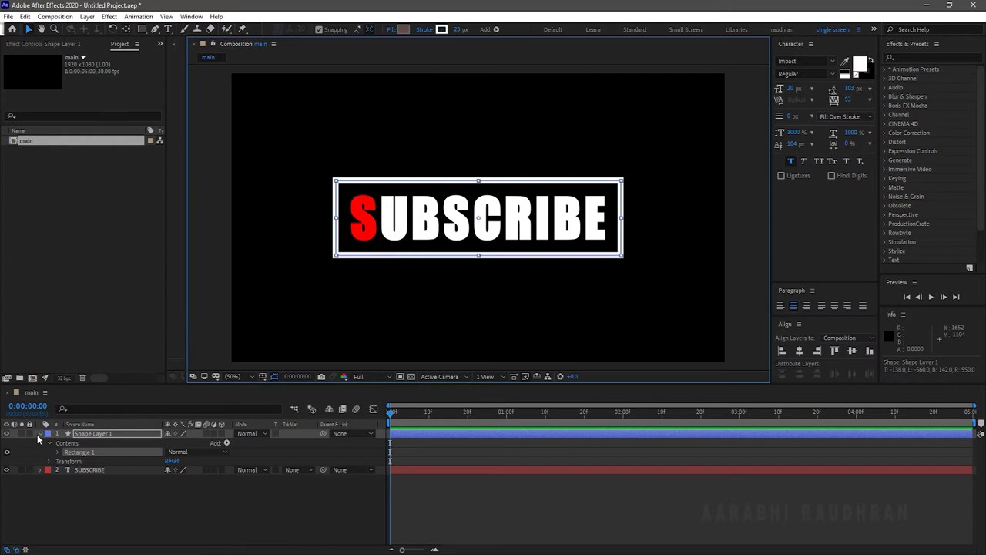
click(39, 436)
drag(137, 487, 113, 437)
right_click(112, 437)
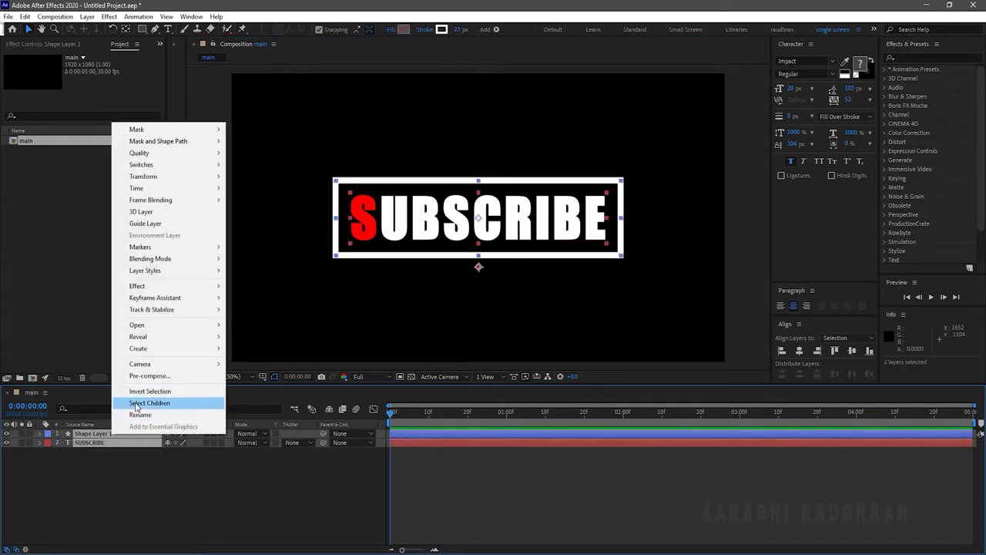
click(148, 376)
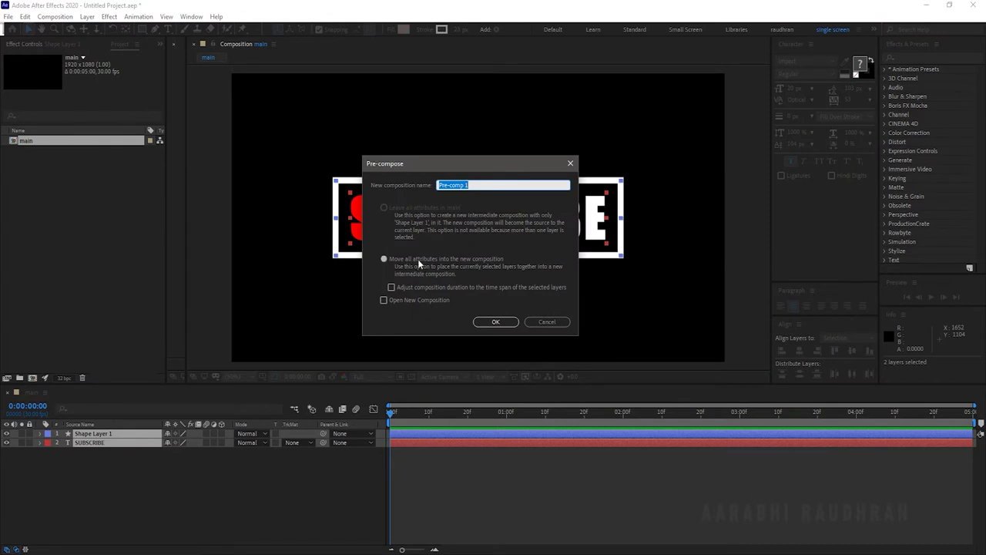
text(logo)
key(Return)
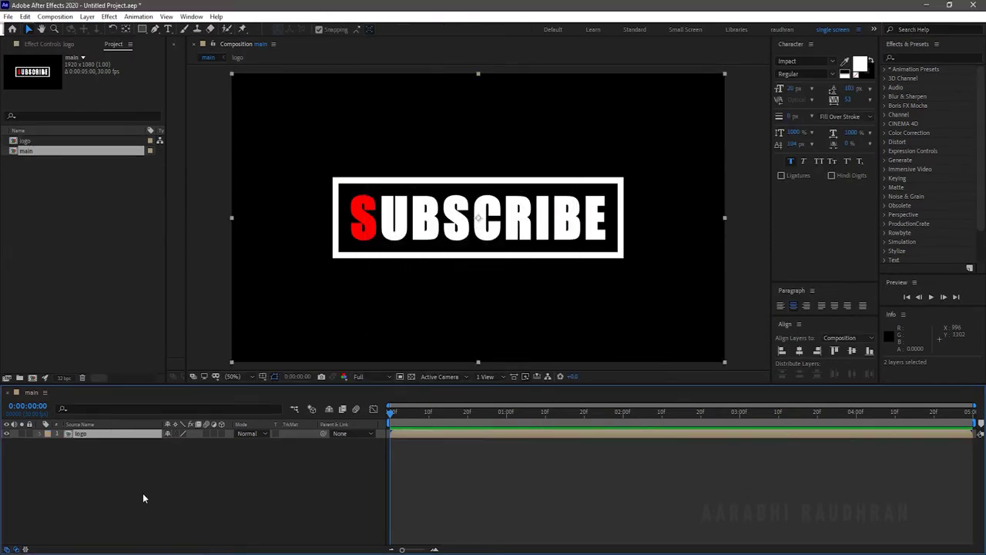
Step: Apply the CC Ball Action effect to the logo layer
click(936, 56)
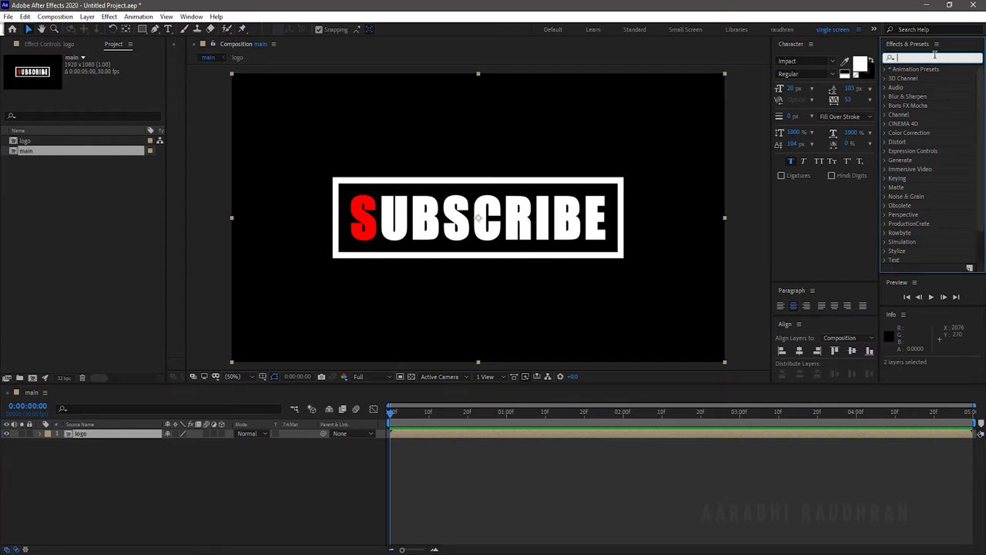
text(ball)
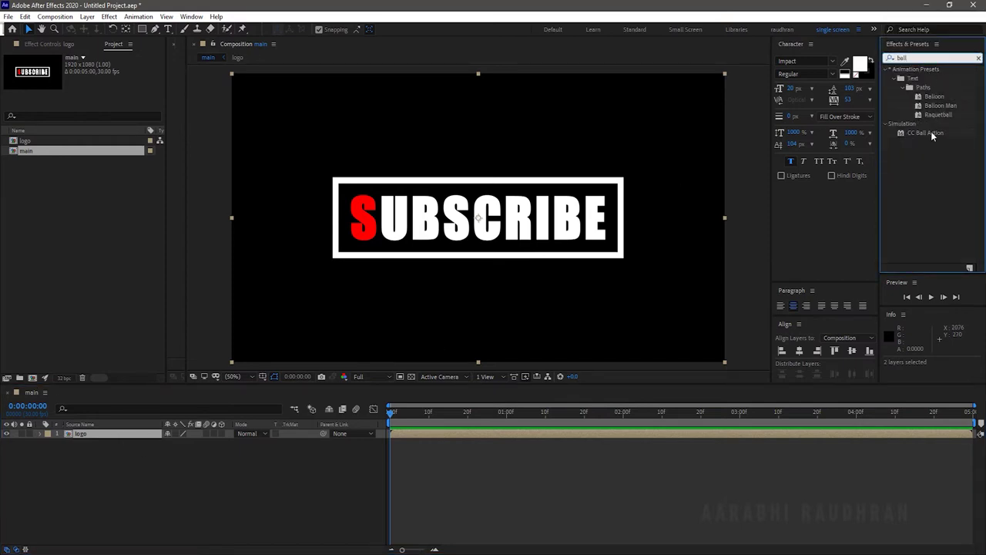
drag(931, 131, 595, 222)
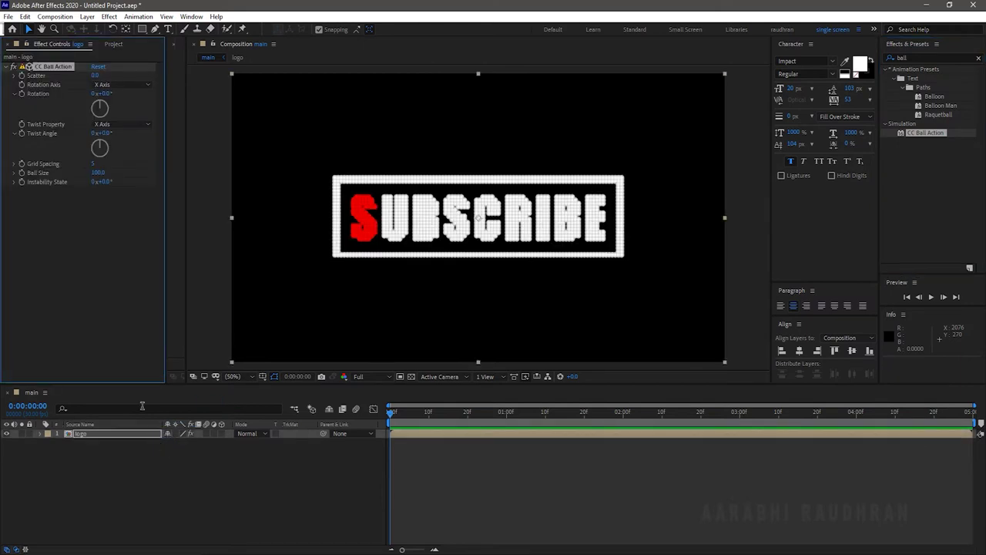
Step: Set CC Ball Action Grid Spacing to 3 and Ball Size to 80
click(94, 163)
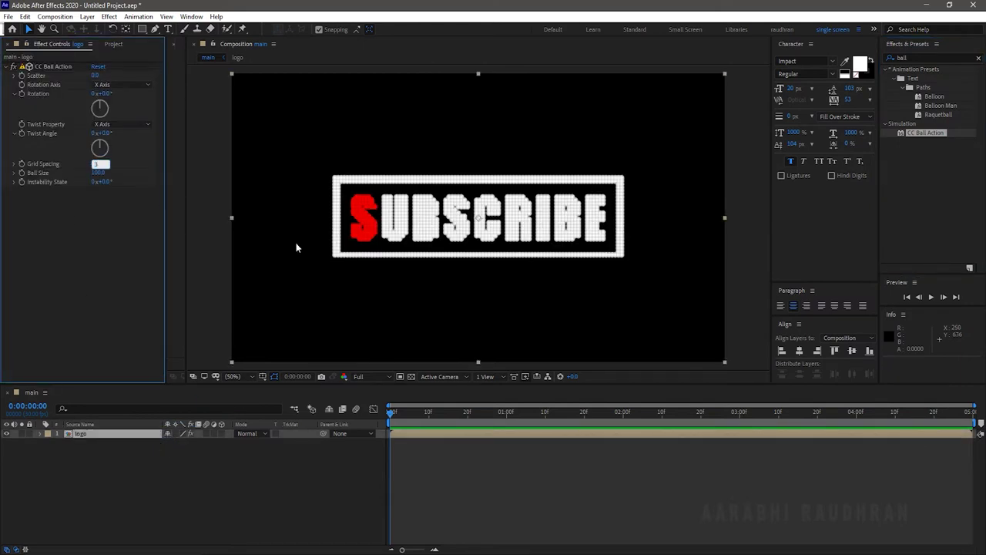
text(3)
key(Return)
click(99, 173)
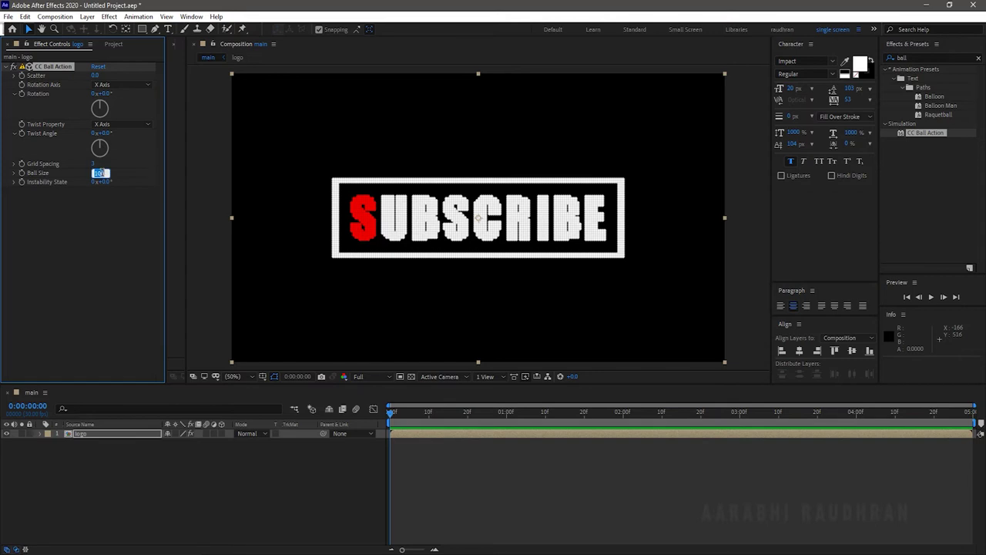
text(8)
text(0)
key(Return)
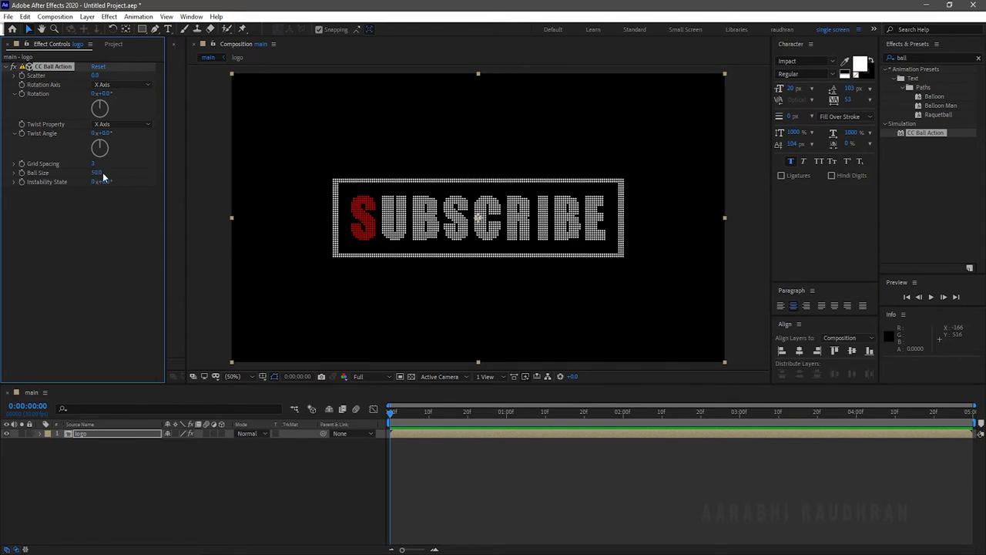
click(119, 124)
Step: Set Twist Property to Random and keyframe Scatter from 400 at 0s to 0 at 1s
click(120, 196)
click(93, 74)
text(400)
key(Return)
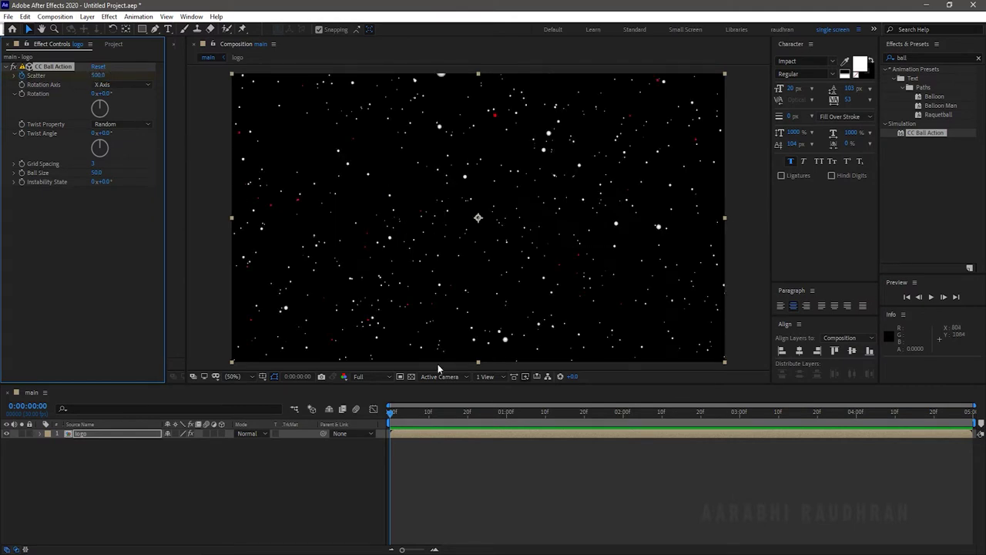
click(508, 412)
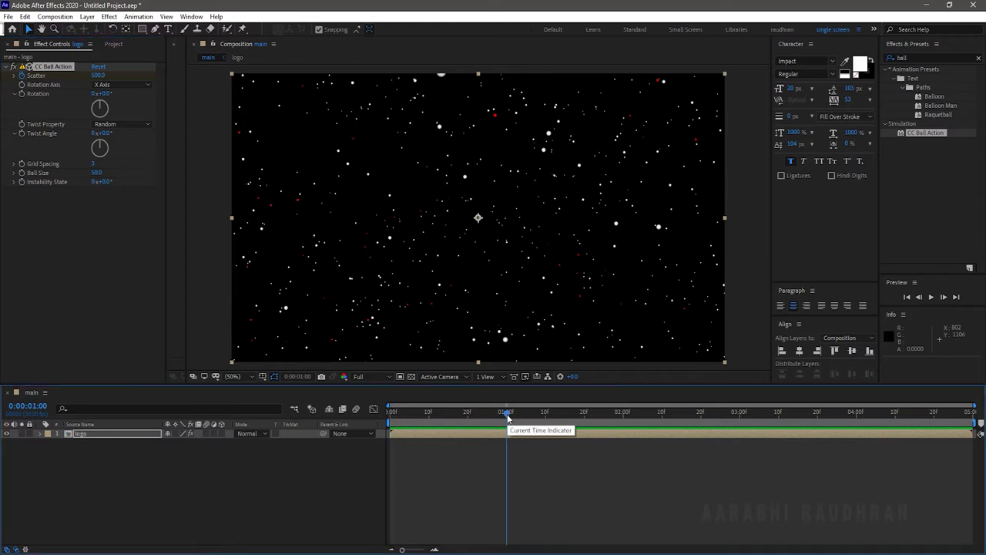
click(98, 74)
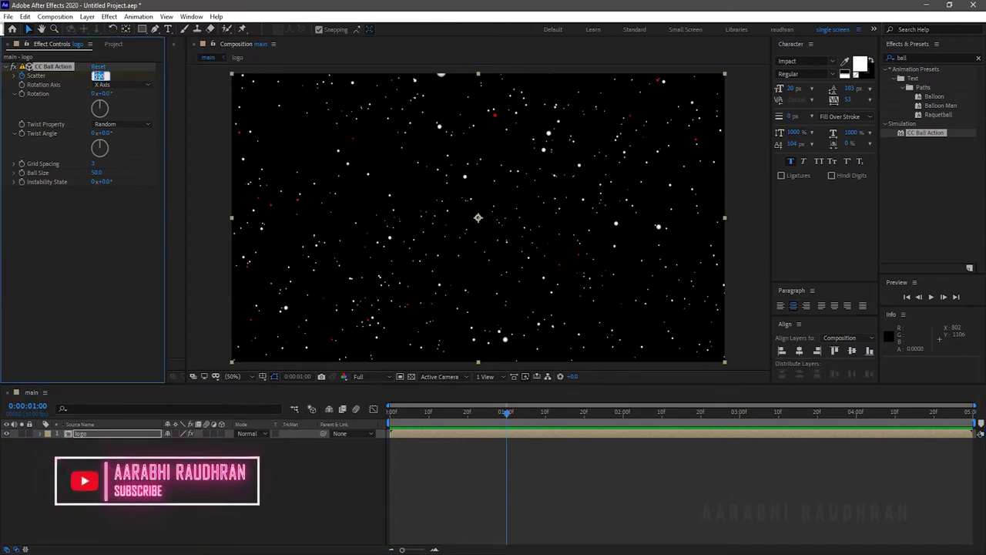
text(0)
key(Return)
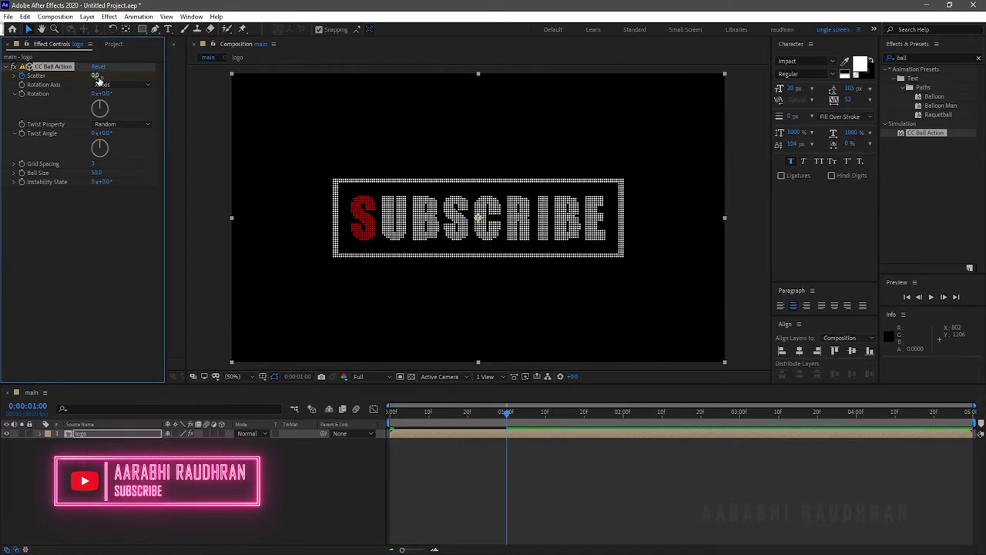
Step: Keyframe Twist Angle at 335° on frame 20 and 0° at 2 seconds
click(467, 417)
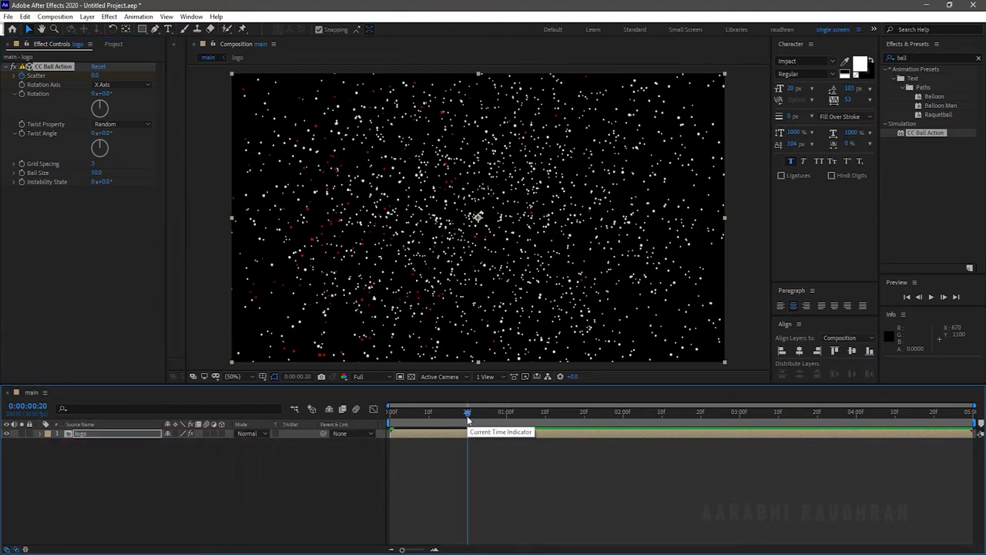
click(106, 134)
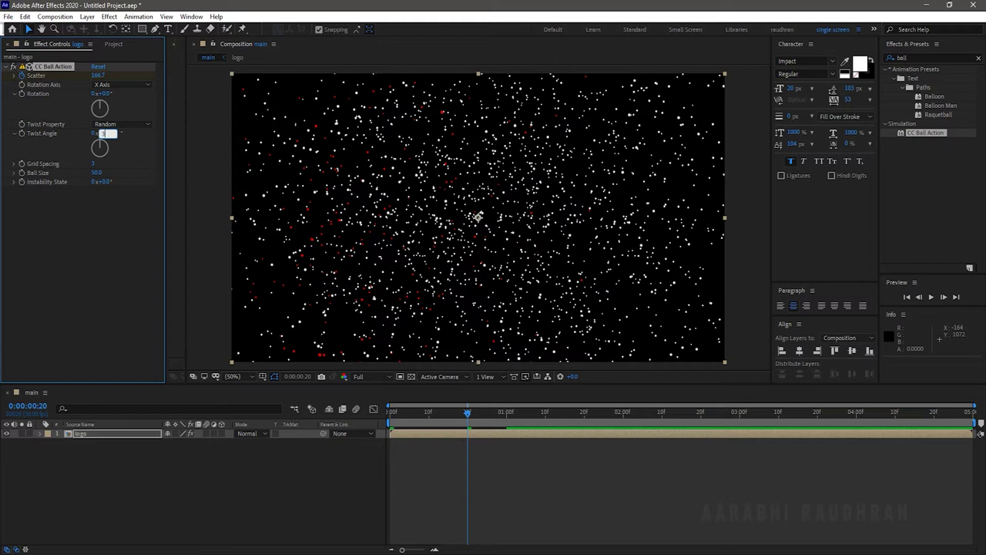
text(335)
key(Return)
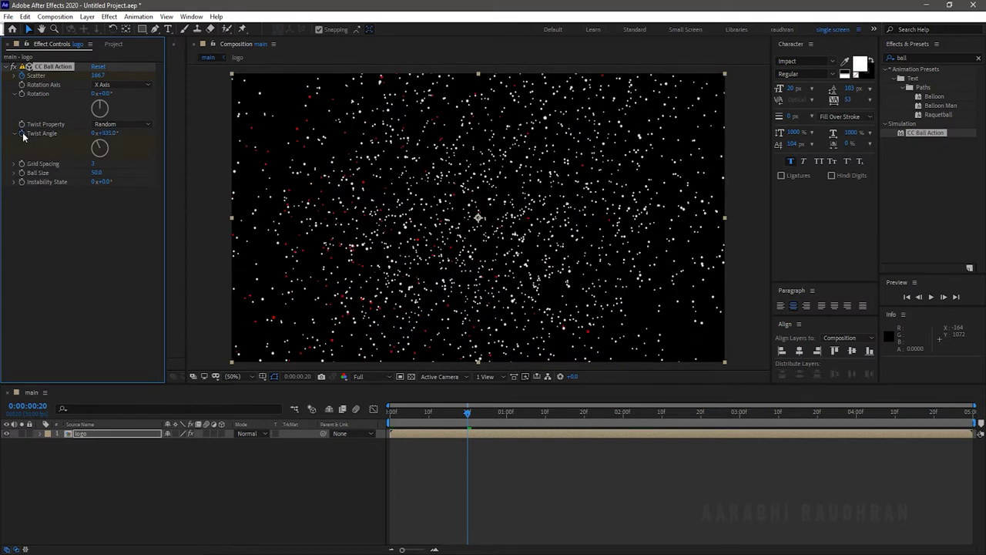
click(623, 413)
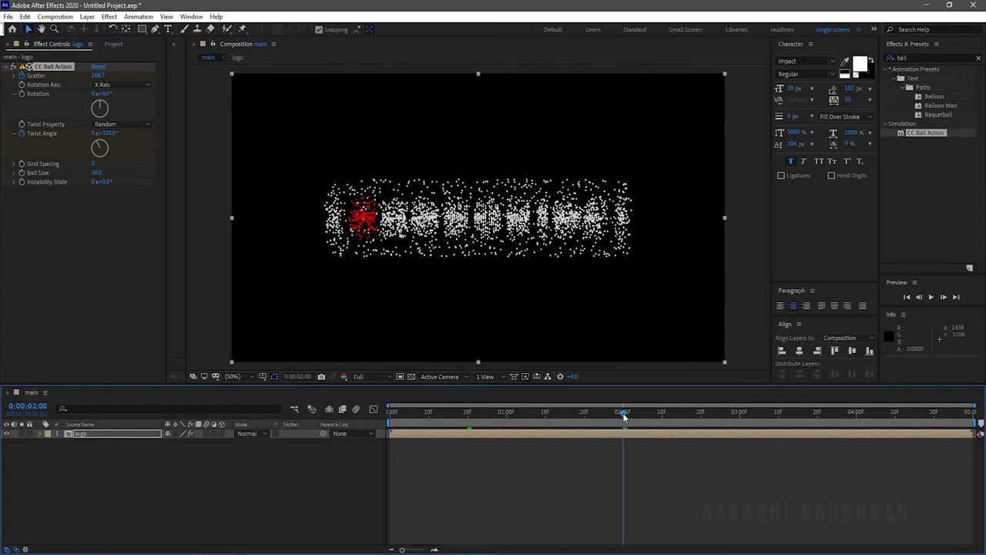
click(105, 133)
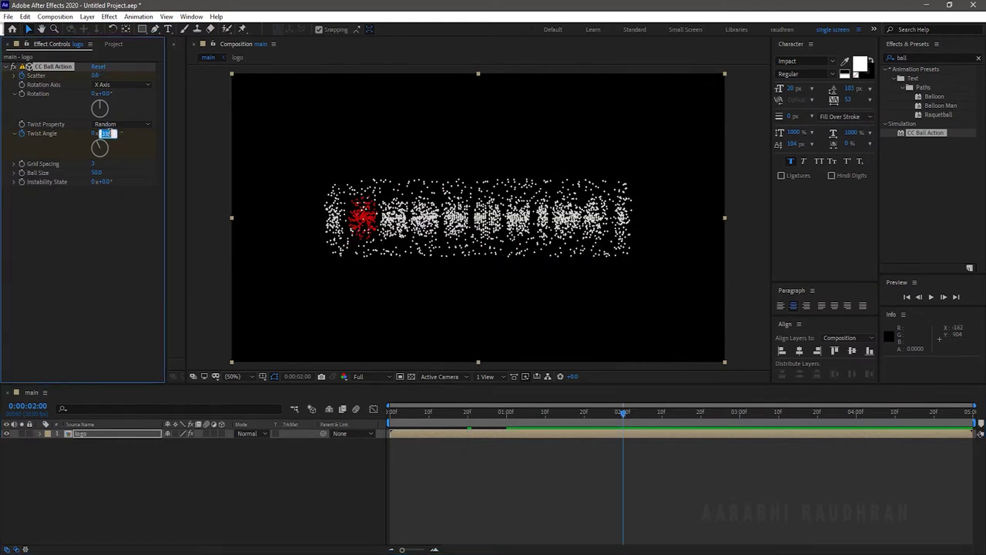
key(Return)
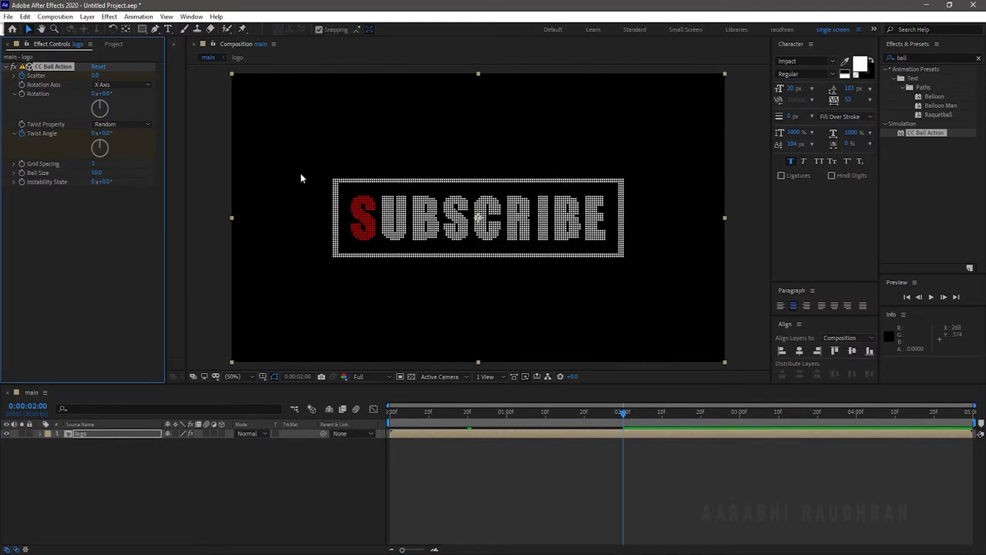
Step: Preview the dot animation from the start
key(Home)
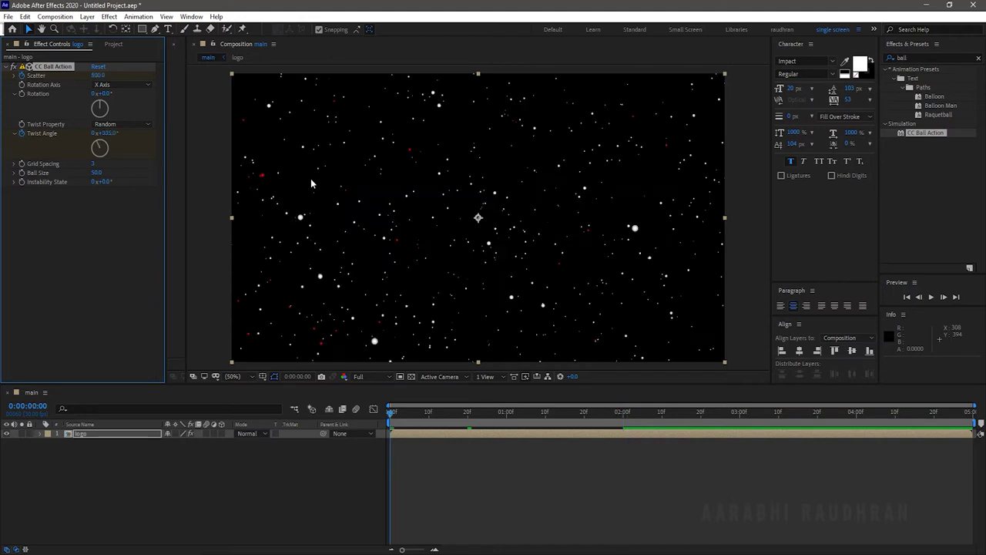
key(space)
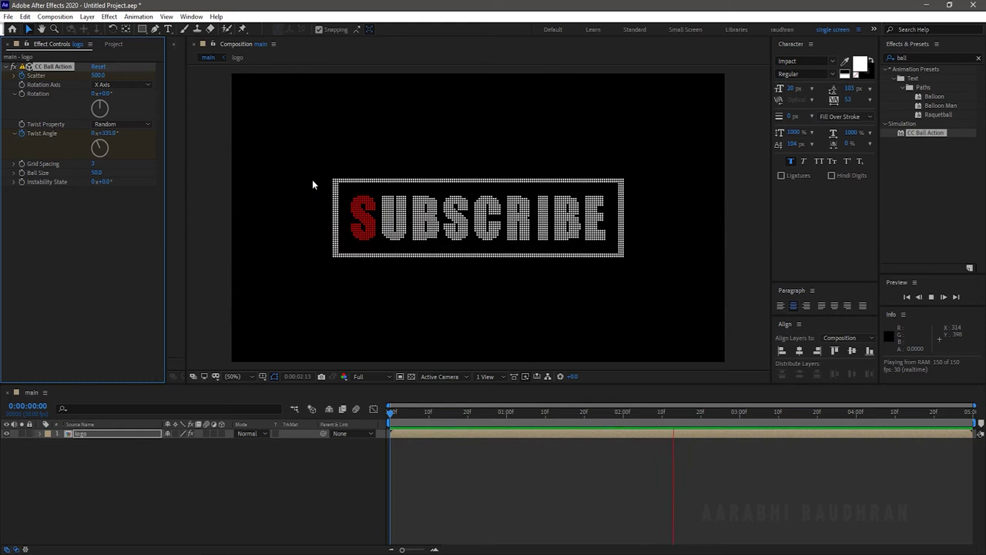
key(space)
Step: Apply the Glow effect to the logo layer
key(Home)
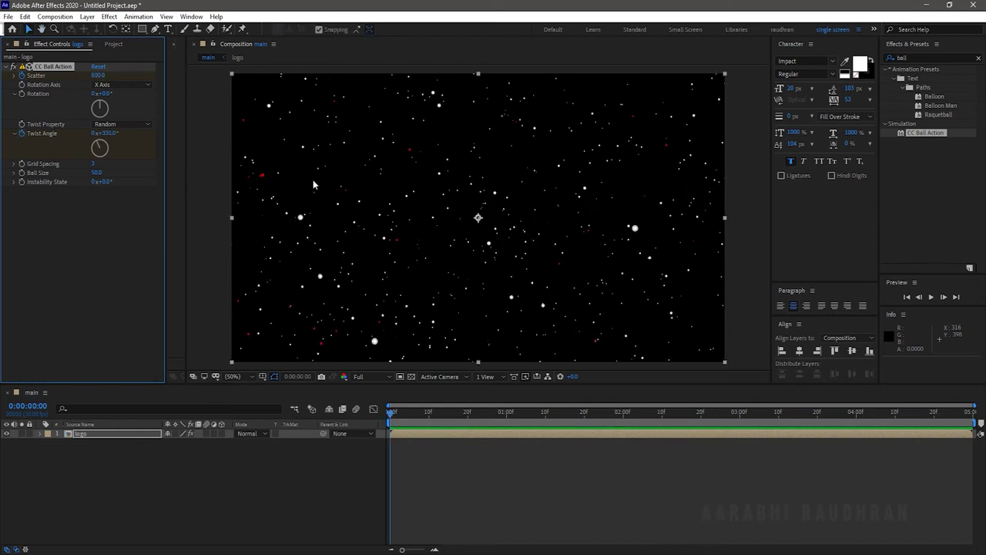
double_click(909, 58)
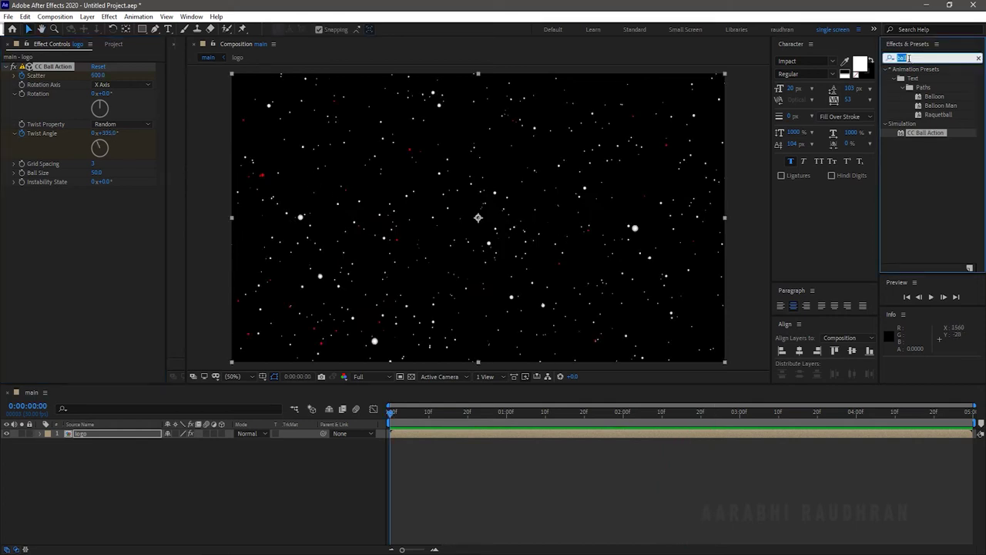
text(glow)
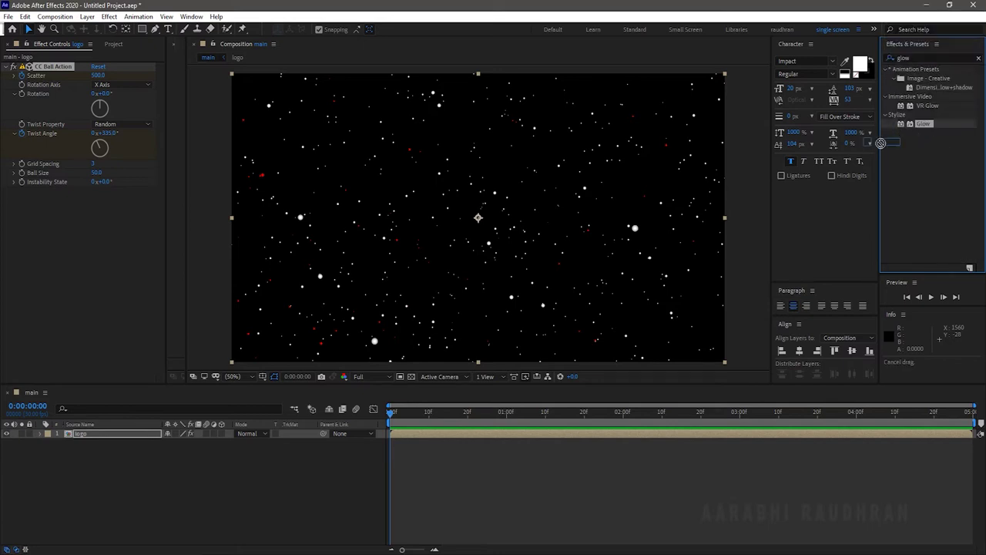
drag(881, 142, 222, 271)
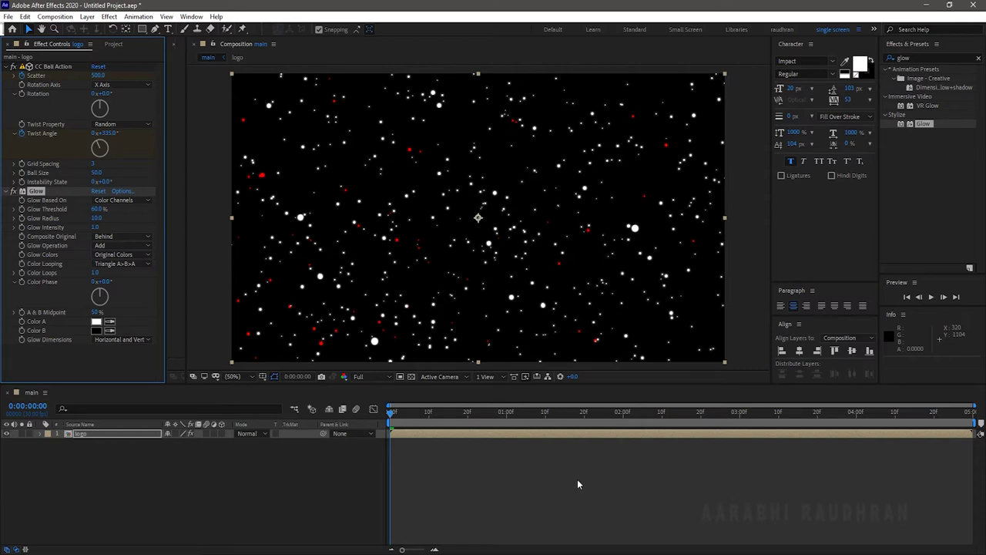
Step: Preview the glowing dot animation twice
key(space)
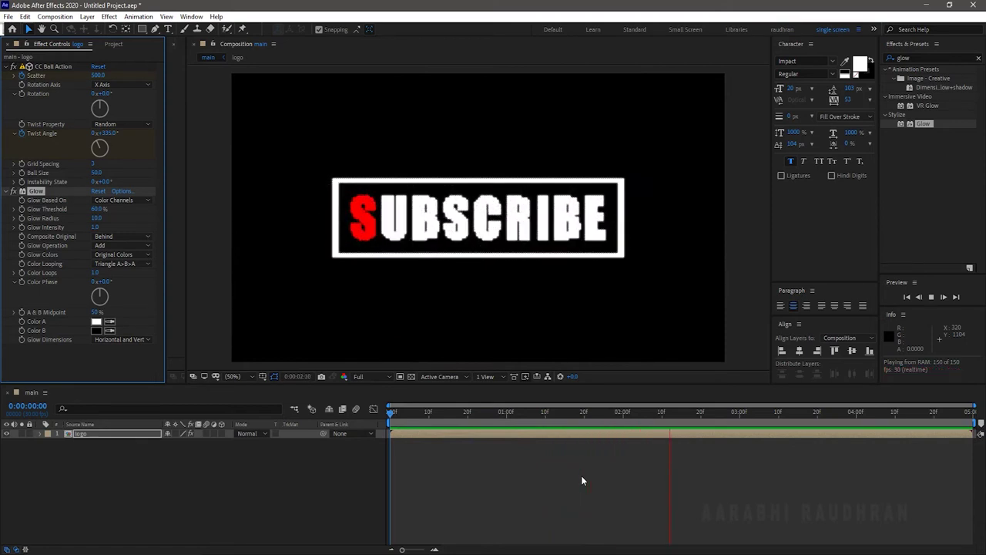
key(space)
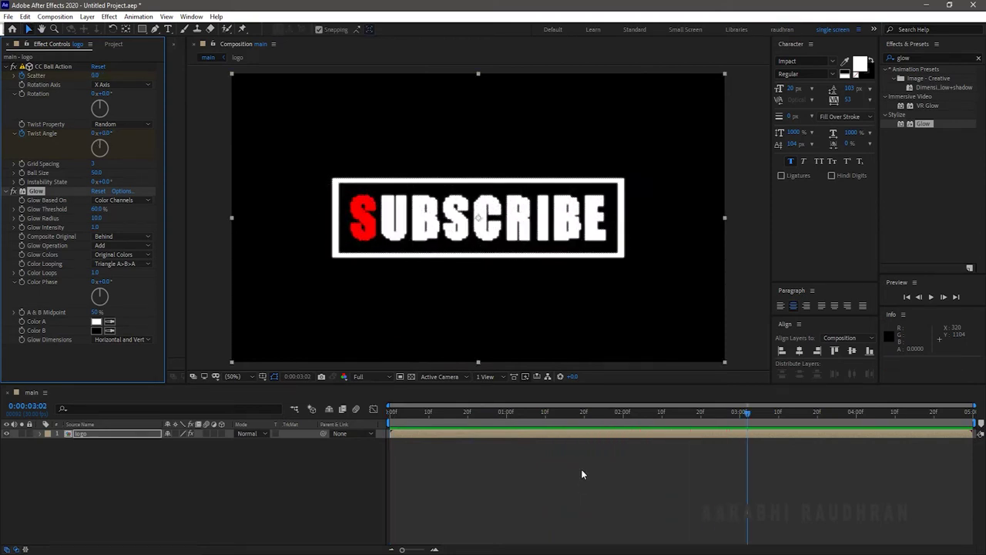
key(space)
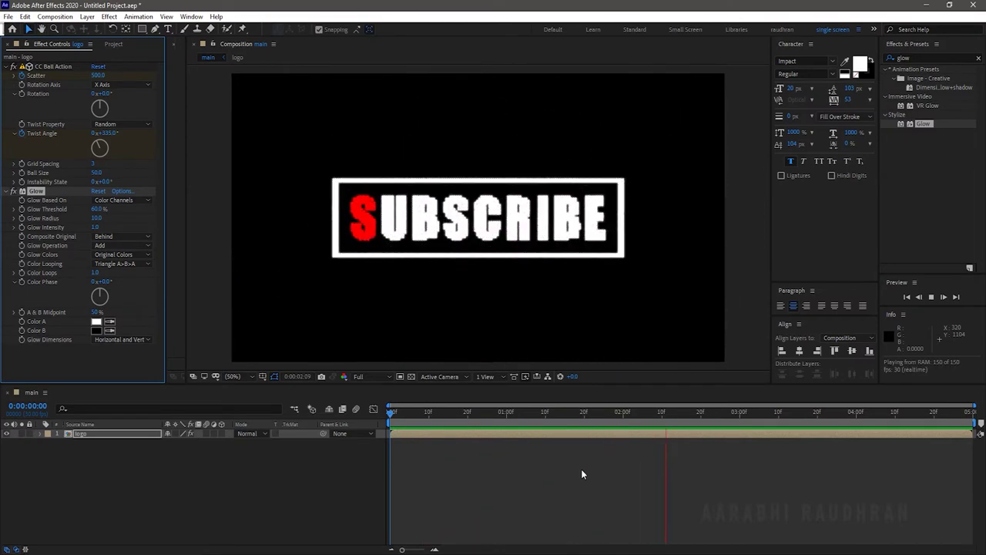
key(space)
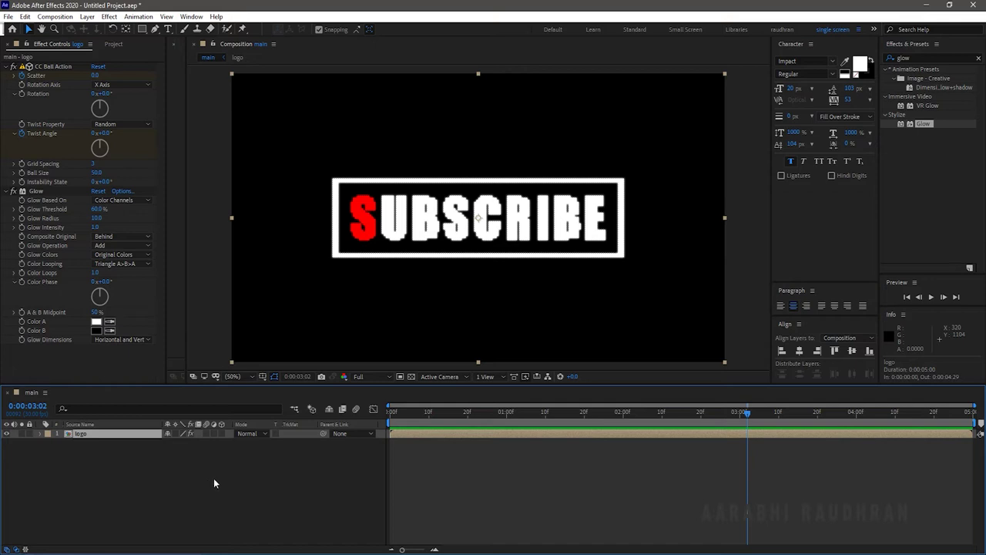
Step: Apply easy ease to all Scatter and Twist Angle keyframes
key(u)
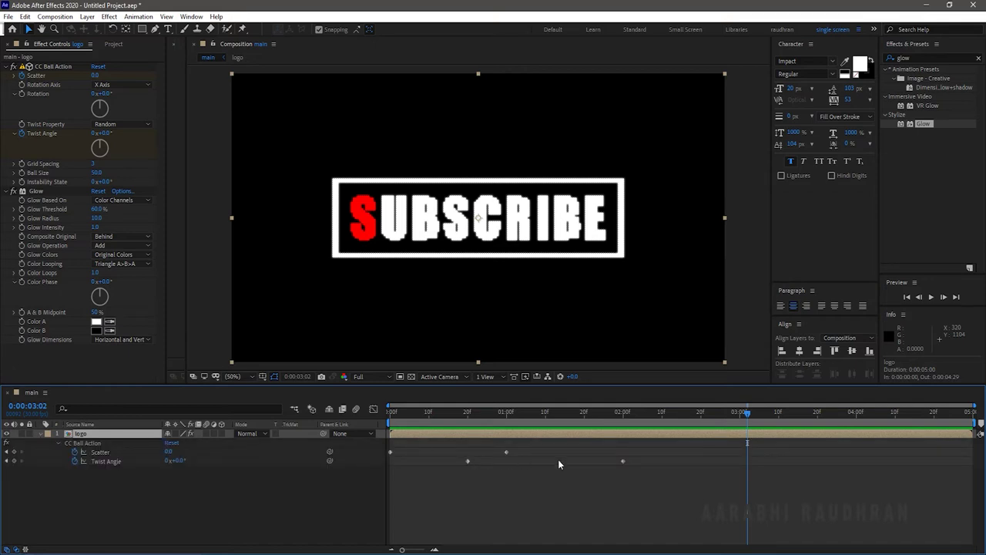
drag(652, 446, 390, 476)
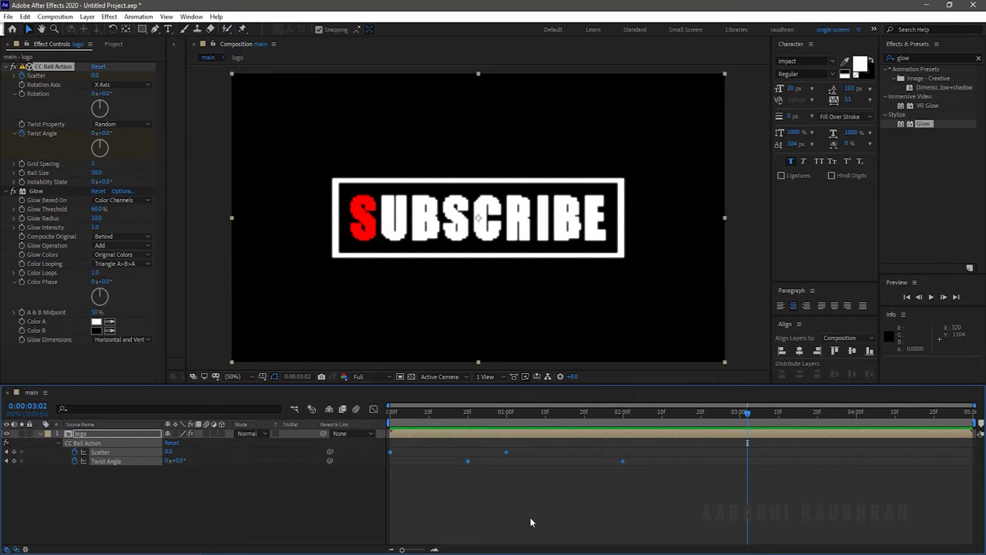
key(F9)
Step: Steepen the Twist Angle curve's easing in the Graph Editor, then return to the keyframe view
click(373, 409)
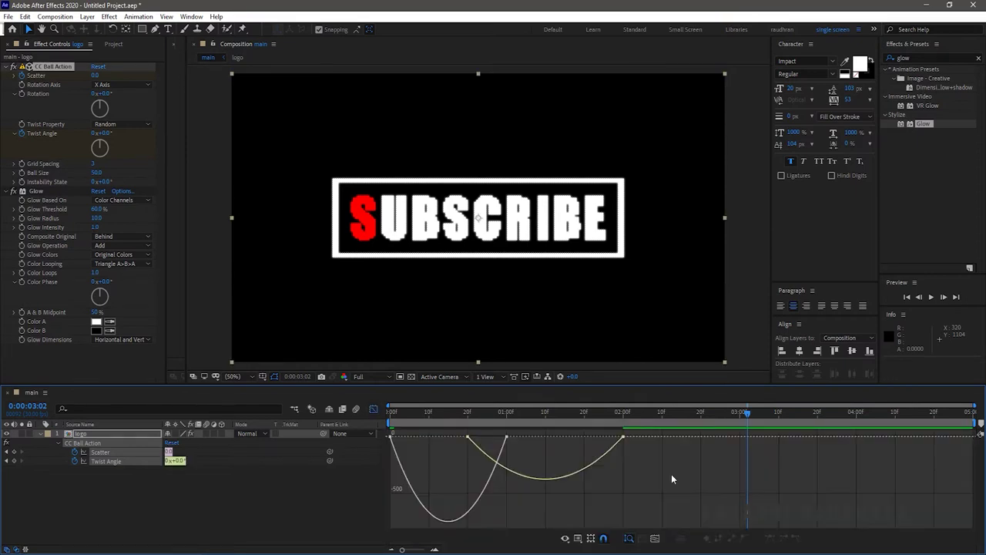
click(605, 449)
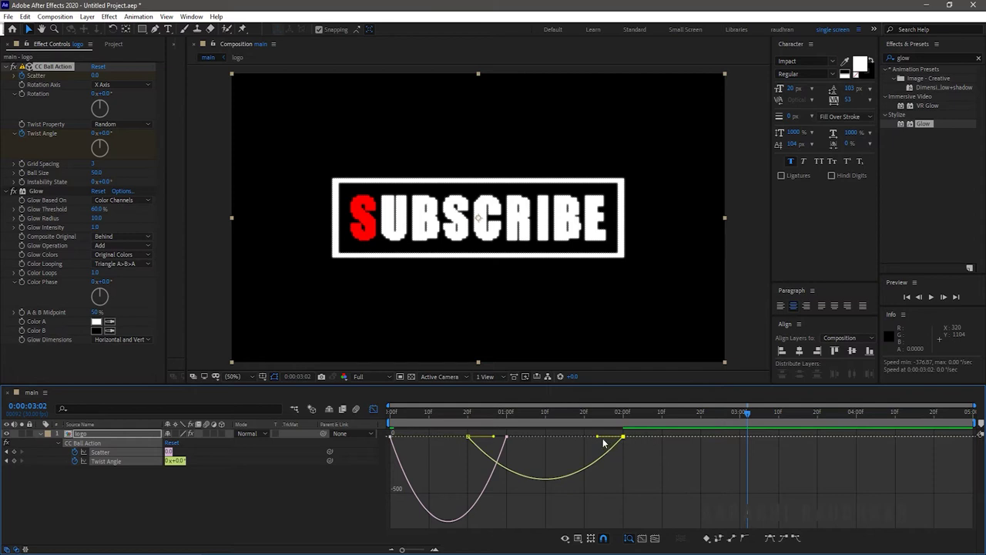
drag(598, 439, 405, 456)
click(411, 441)
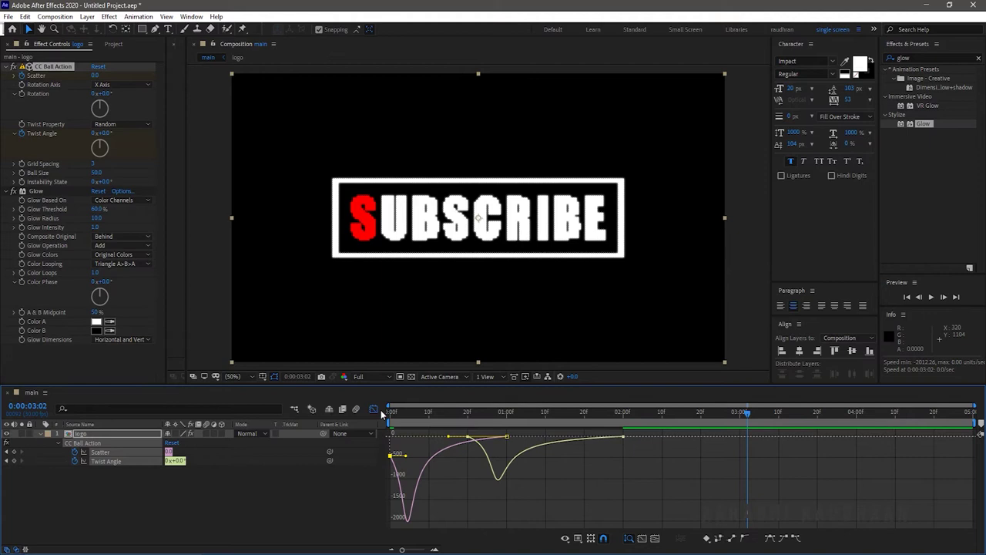
click(373, 408)
key(space)
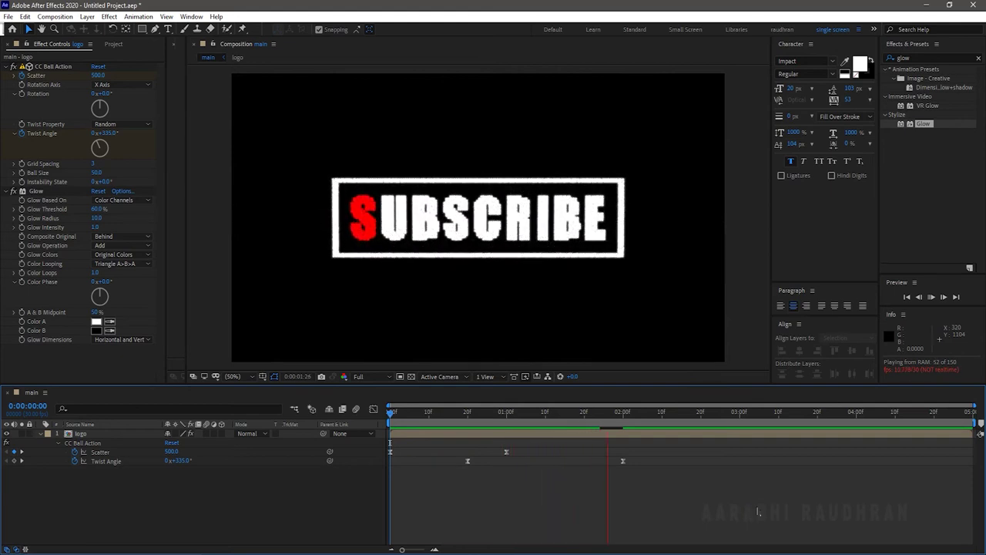
Step: Preview the assembly, stopping at 0:00:02:15, and collapse the logo layer's effects
key(space)
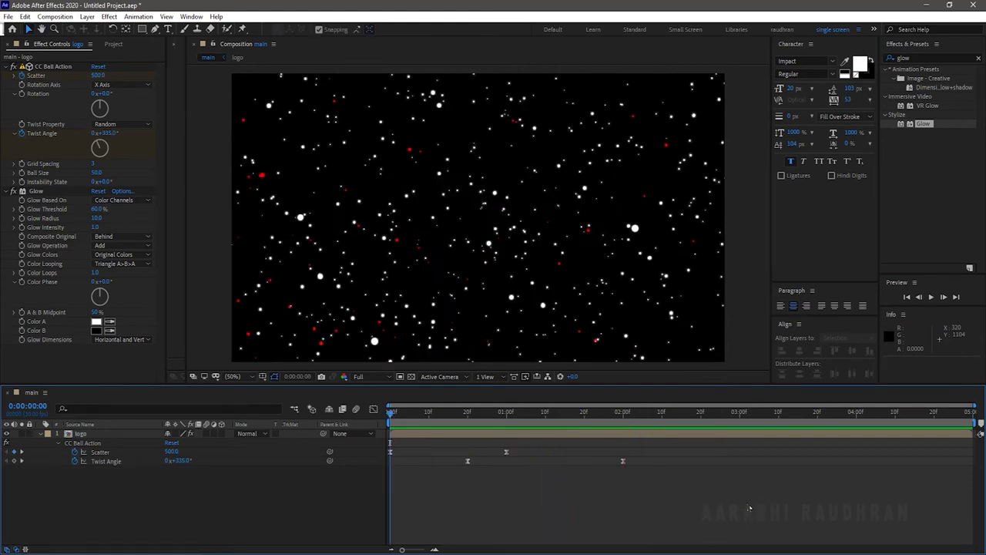
key(space)
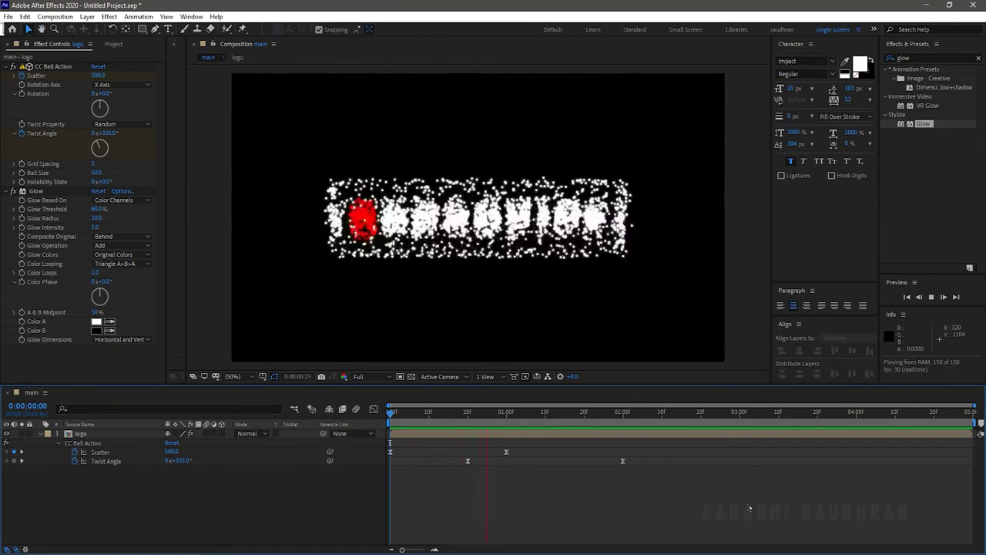
key(space)
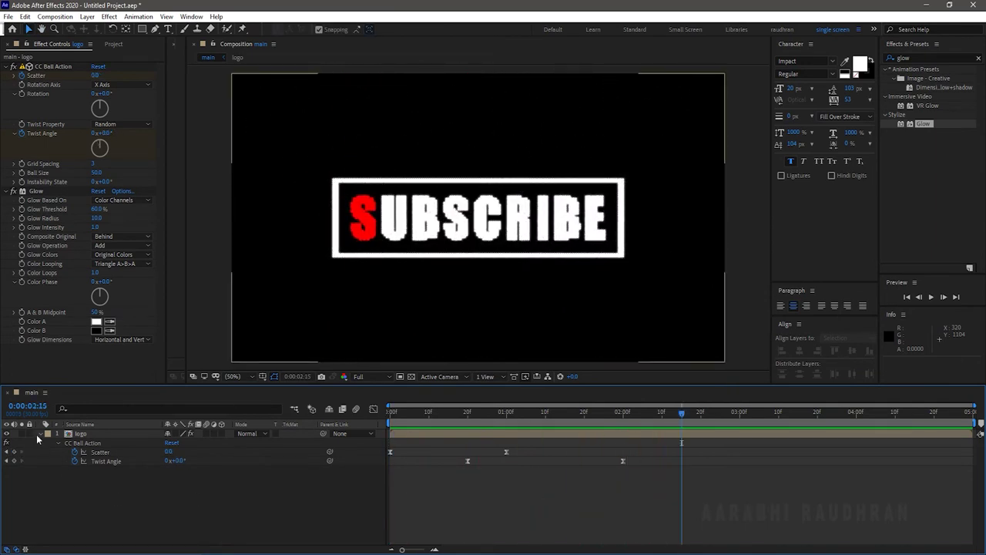
click(39, 434)
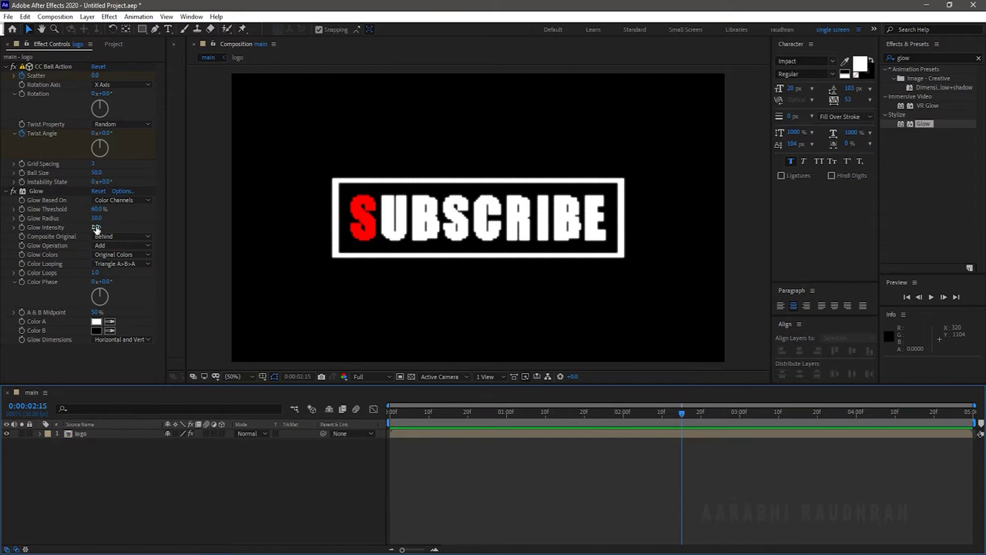
Step: Lower Glow Intensity to 0.8 and preview the animation from the start
drag(97, 228, 85, 227)
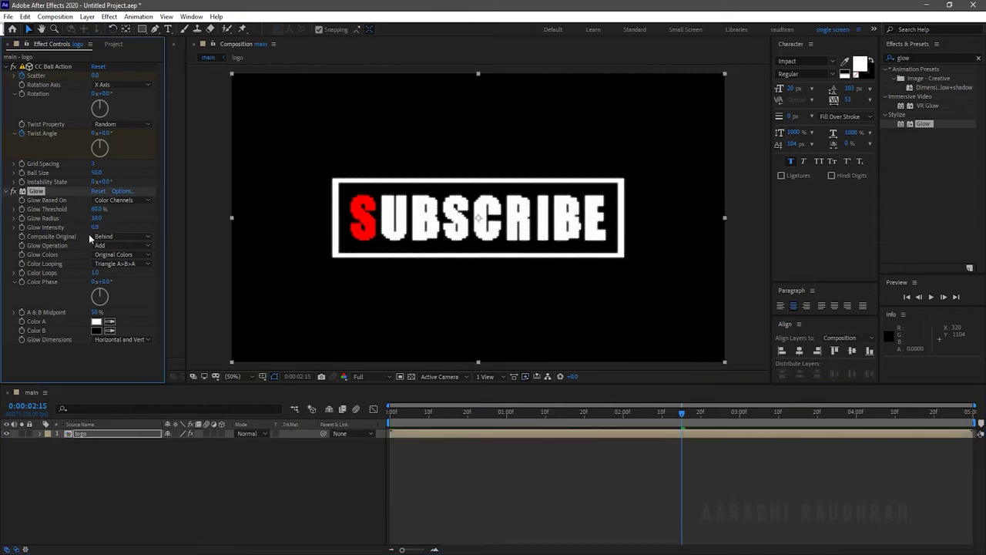
click(503, 480)
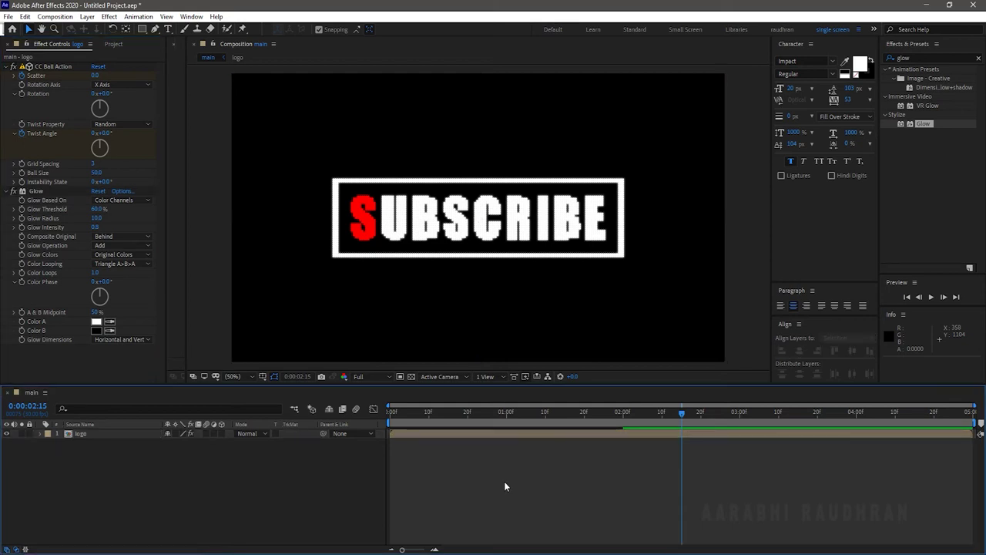
key(Home)
key(space)
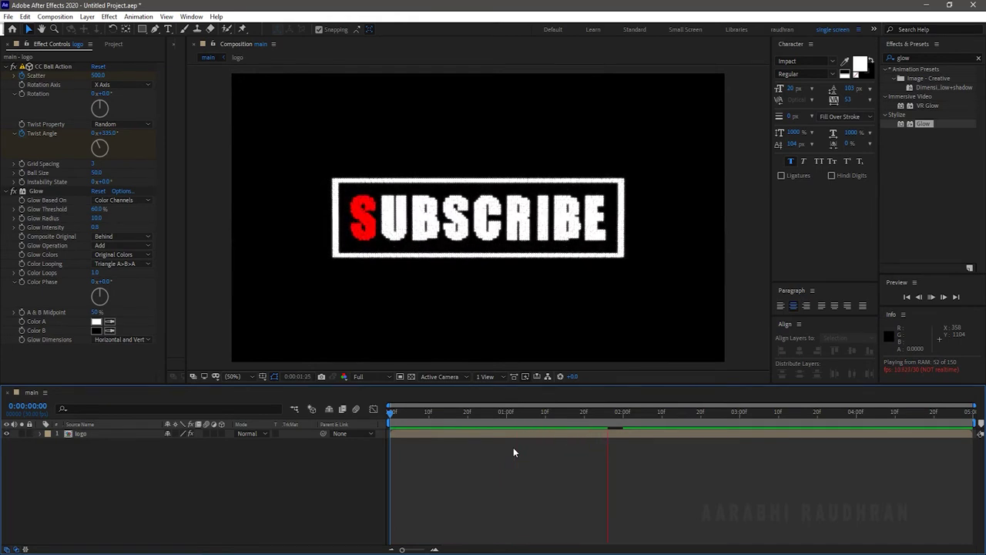
key(space)
Step: Duplicate the logo layer and rename the copy 'logo2'
click(89, 436)
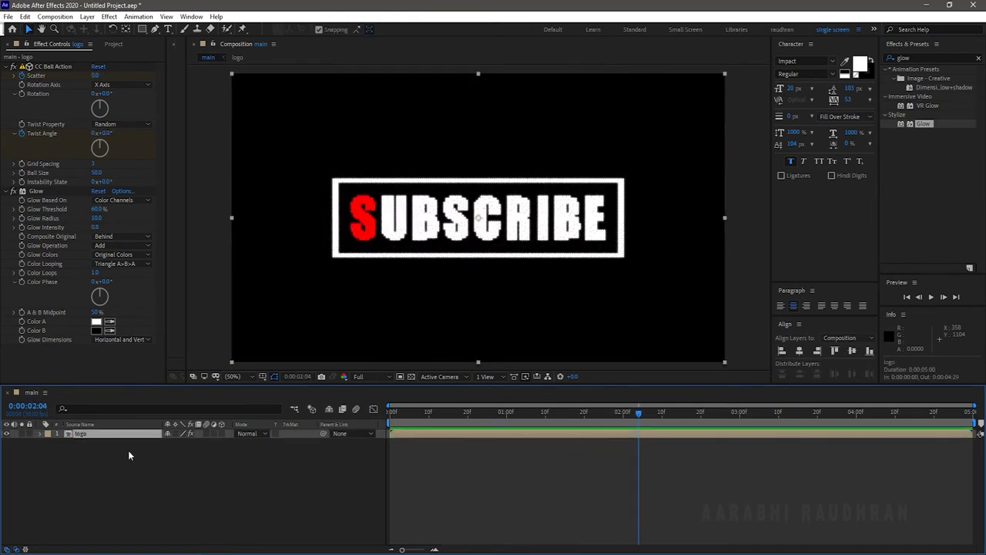
key(ctrl+d)
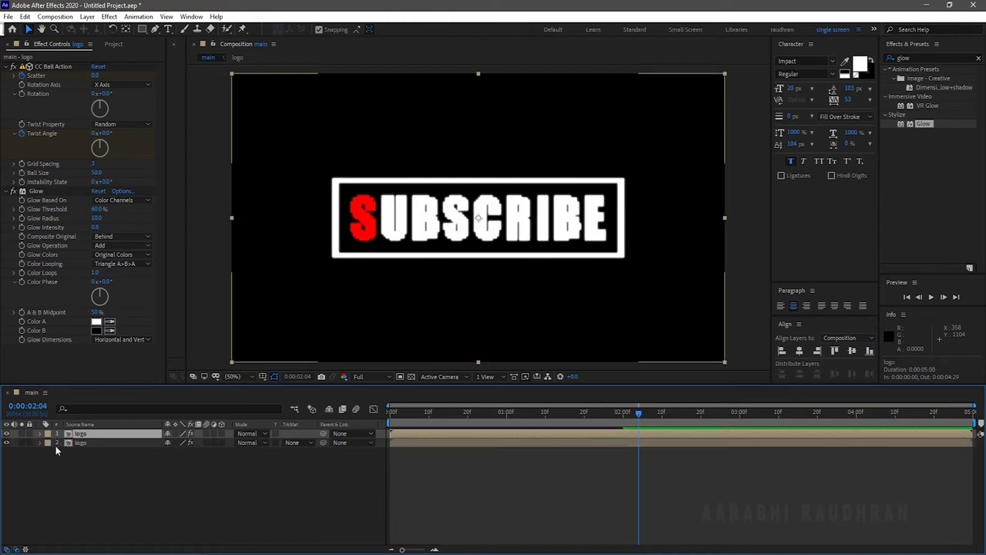
shift+click(100, 443)
right_click(102, 442)
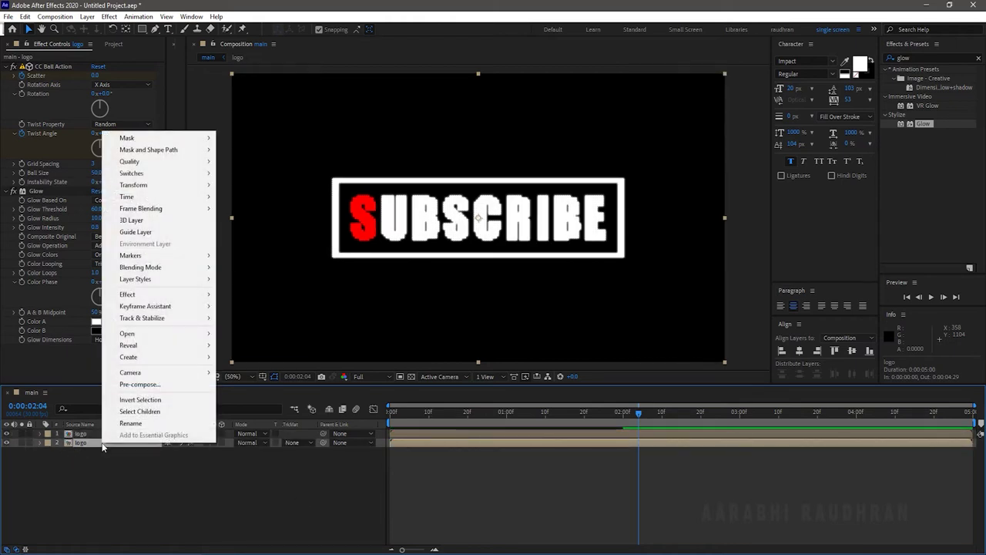
click(133, 423)
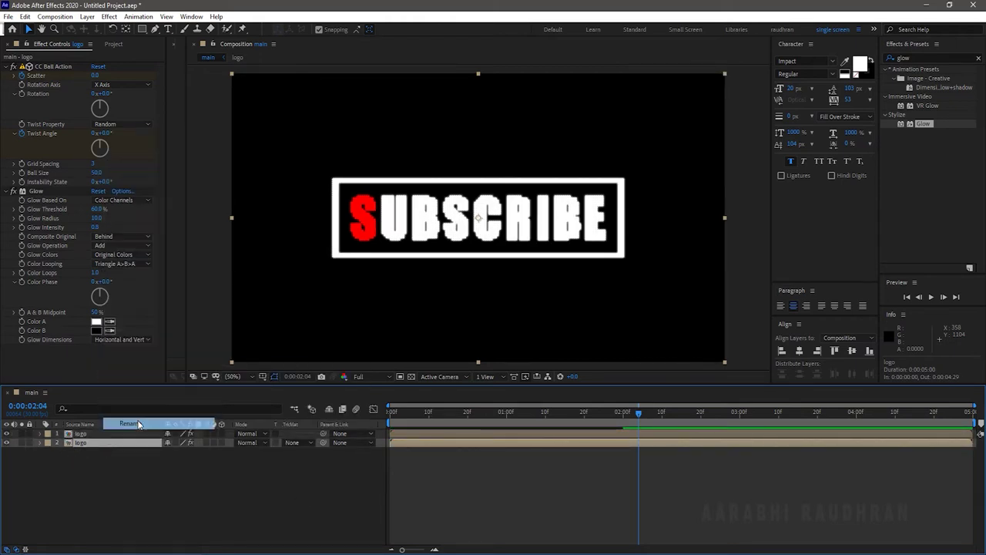
text(logo2)
key(Return)
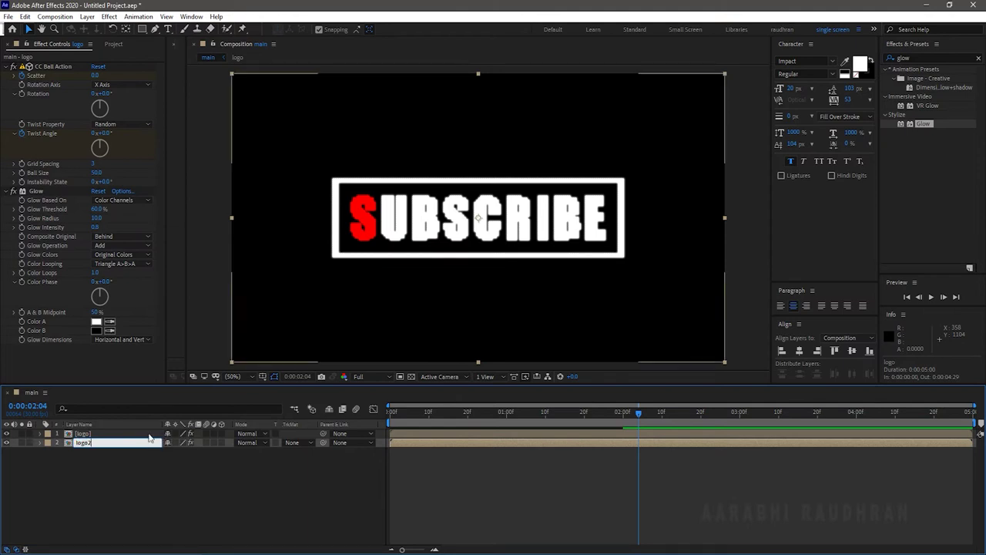
Step: Delete the Glow and CC Ball Action effects from logo2
click(87, 471)
click(89, 445)
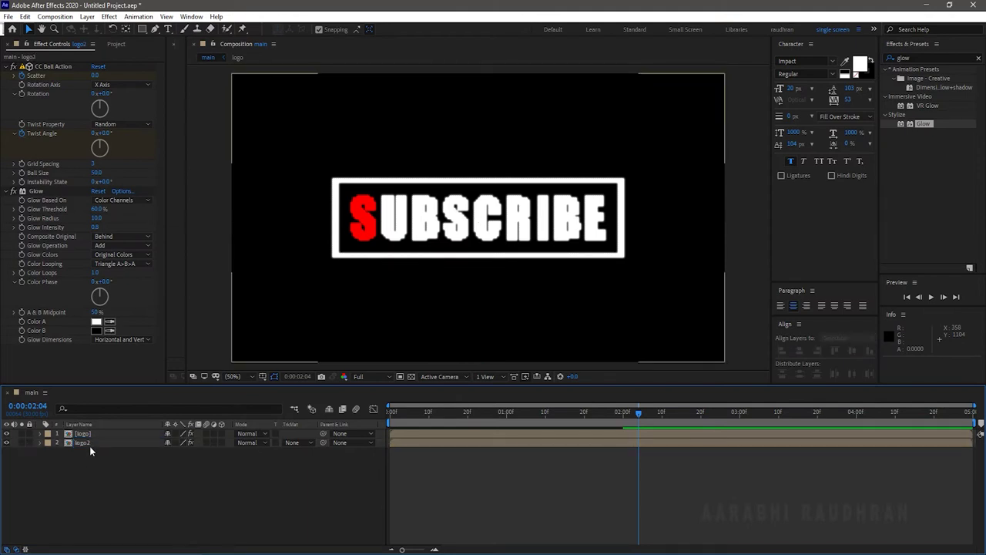
click(49, 190)
key(Delete)
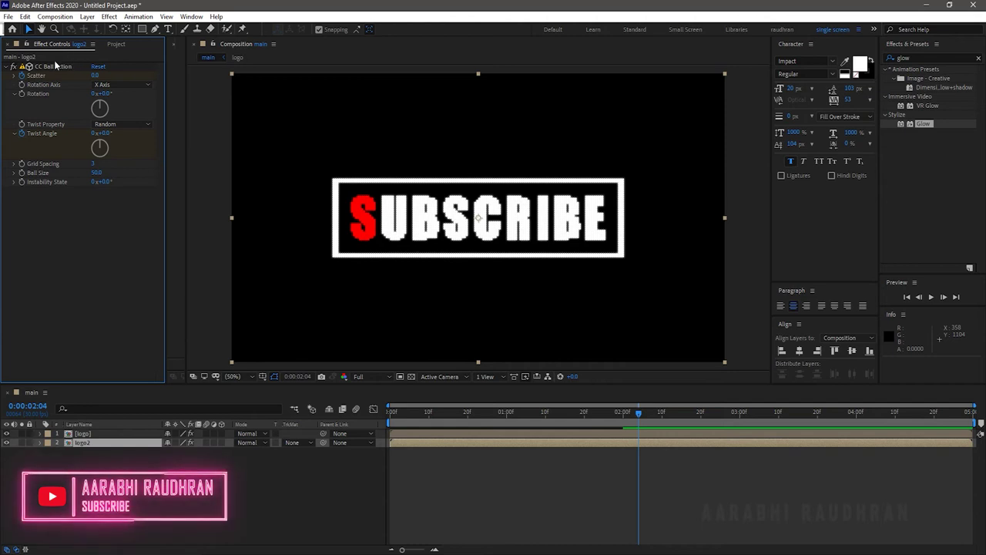
click(47, 67)
key(Delete)
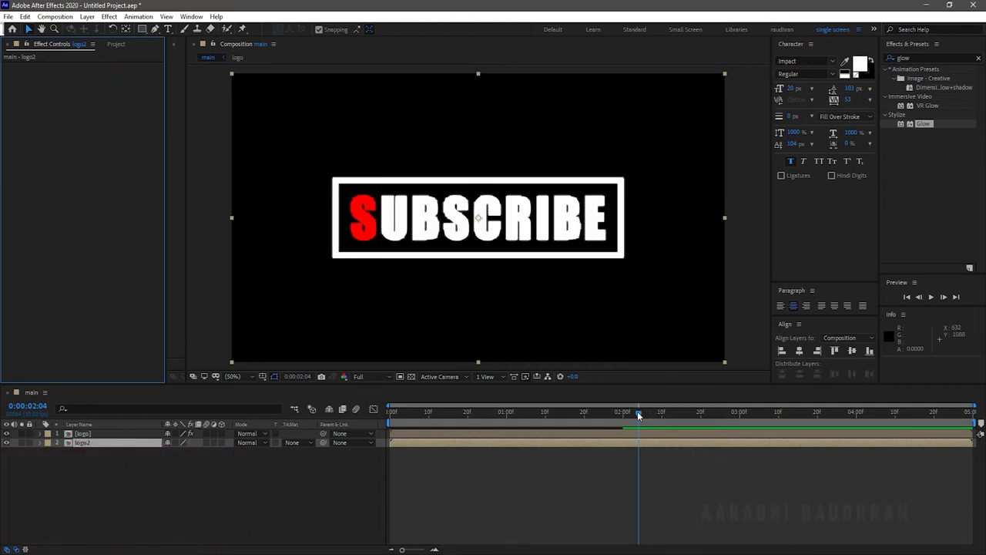
Step: Keyframe logo2's Opacity from 0% at 0:00:01:10 to 100% at 0:00:02:20
drag(637, 411, 701, 425)
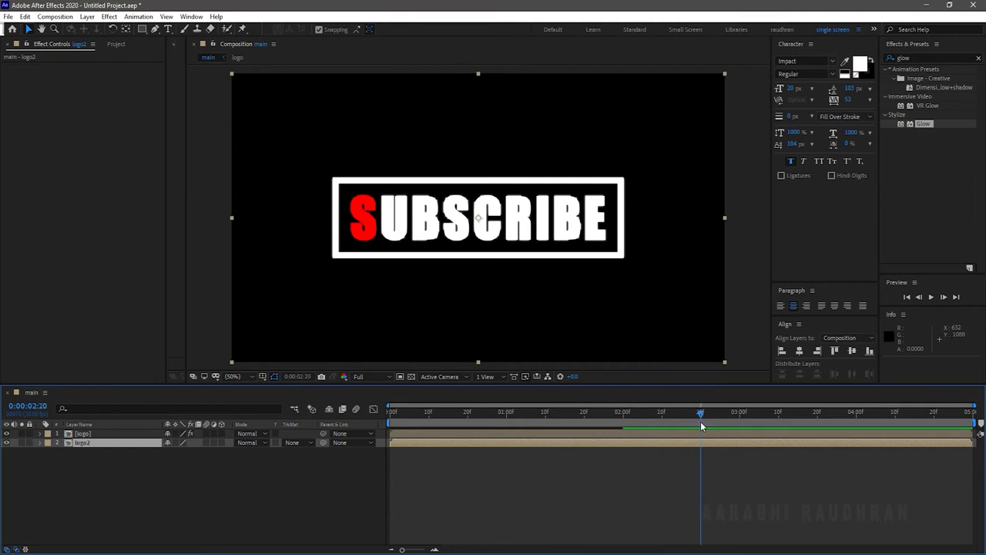
key(t)
click(66, 453)
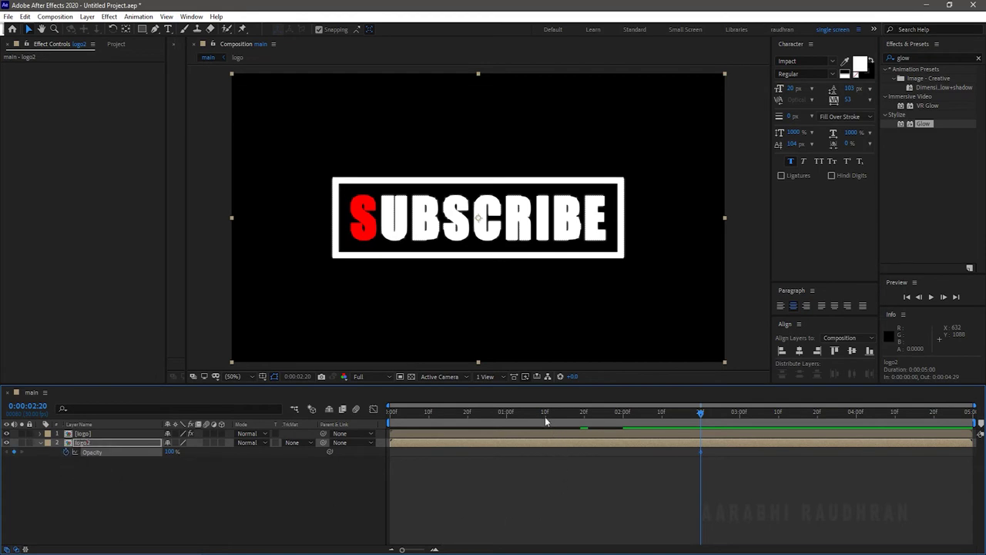
click(546, 423)
drag(171, 451, 97, 471)
Step: Keyframe the logo layer's Opacity from 100% at 1:10 to 0% at 2:20, selecting all four keyframes
click(64, 437)
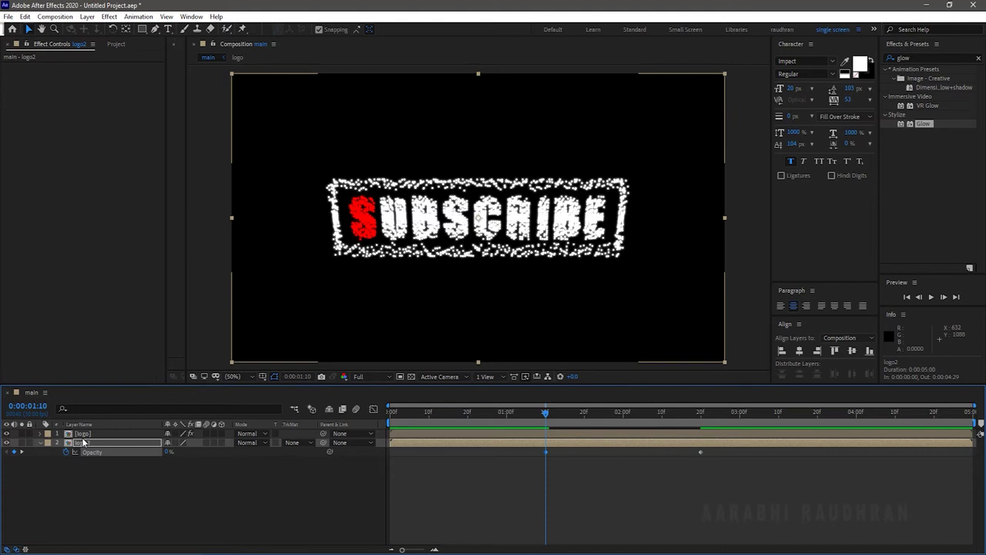
click(86, 436)
key(t)
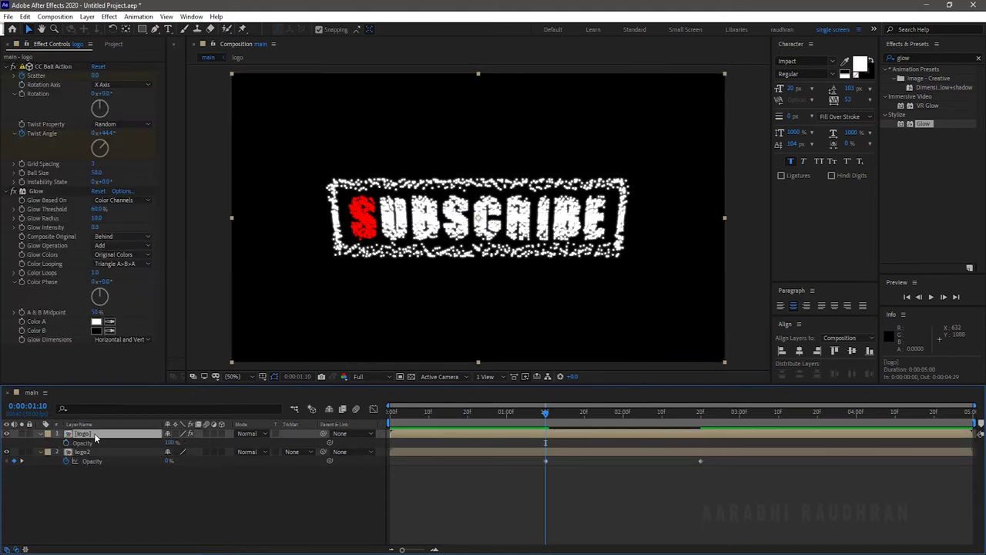
click(66, 443)
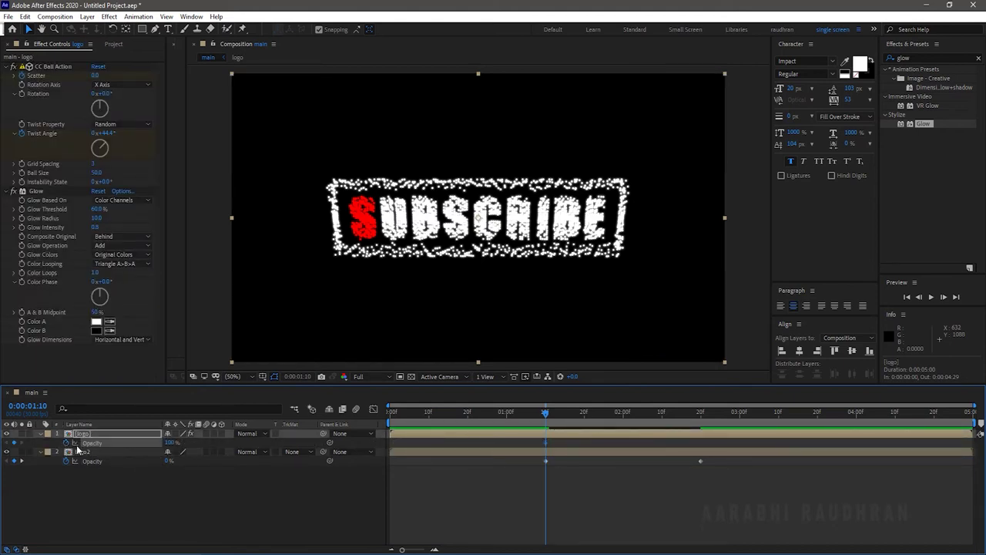
click(23, 461)
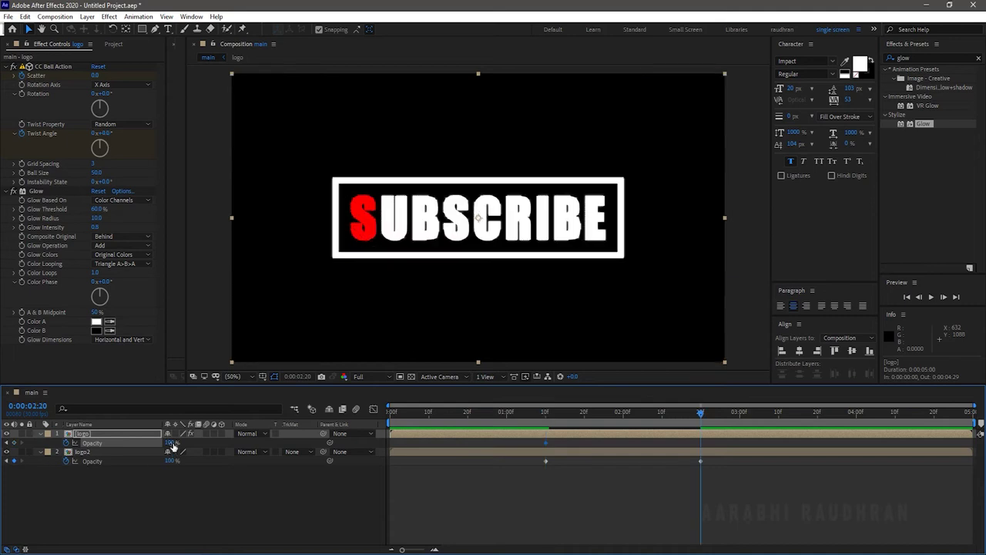
drag(170, 442, 123, 443)
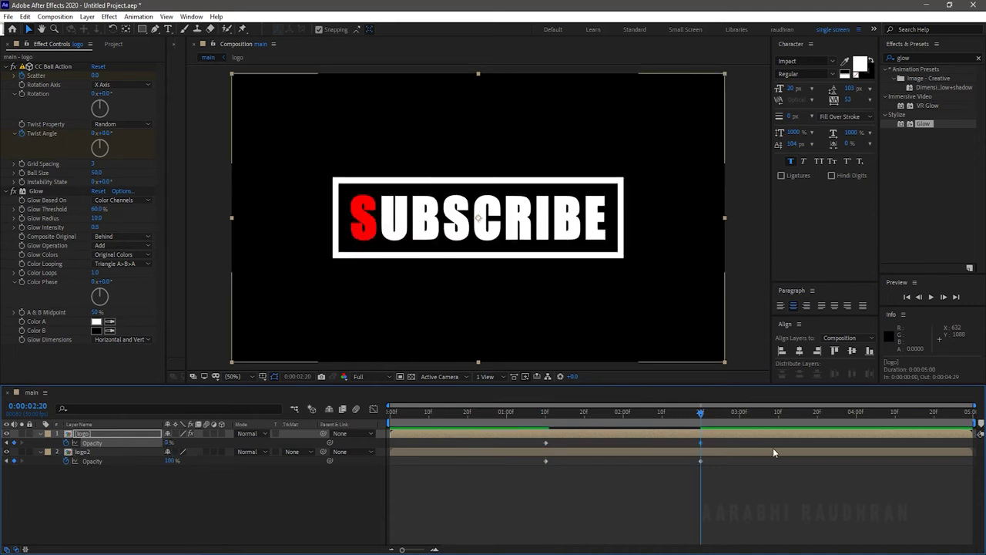
drag(730, 440, 529, 468)
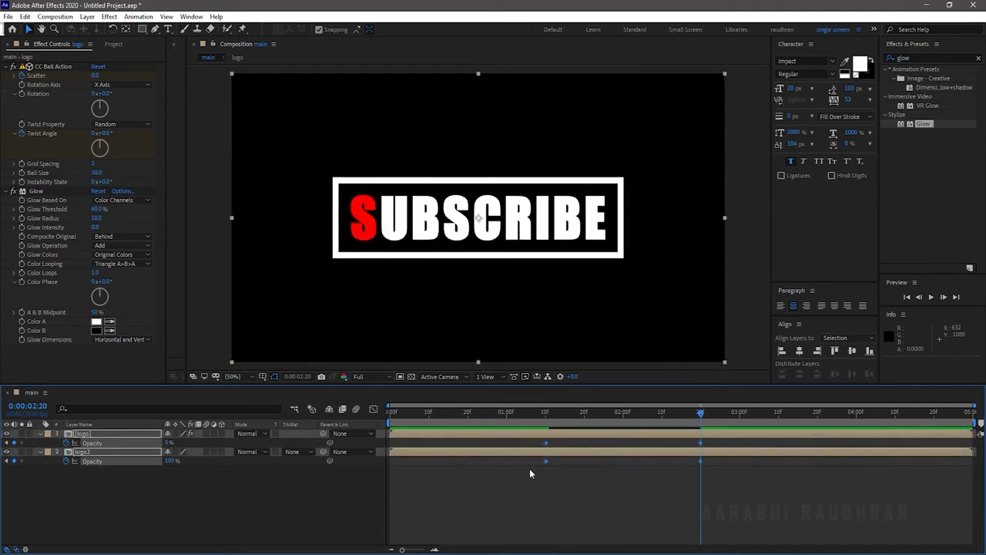
Step: In the Graph Editor, ease the final Opacity keyframe at 0:00:02:20 so the crossfade settles gently
click(375, 409)
click(700, 440)
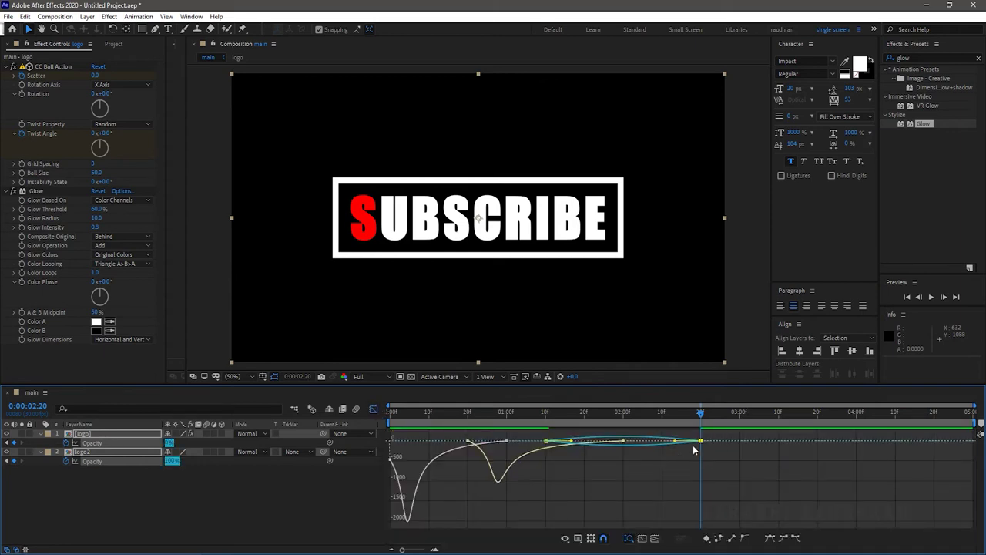
drag(675, 445, 623, 442)
click(373, 409)
click(699, 501)
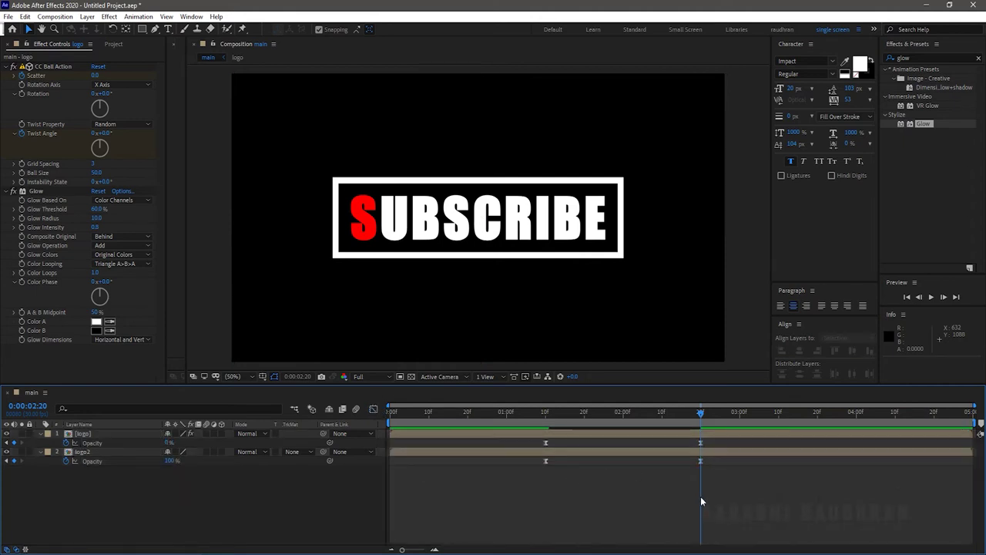
key(space)
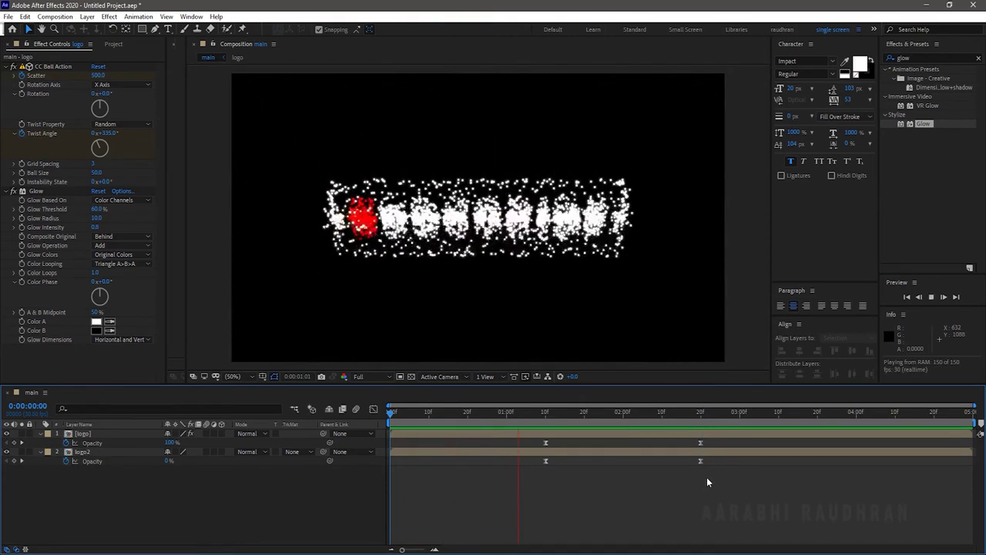
key(space)
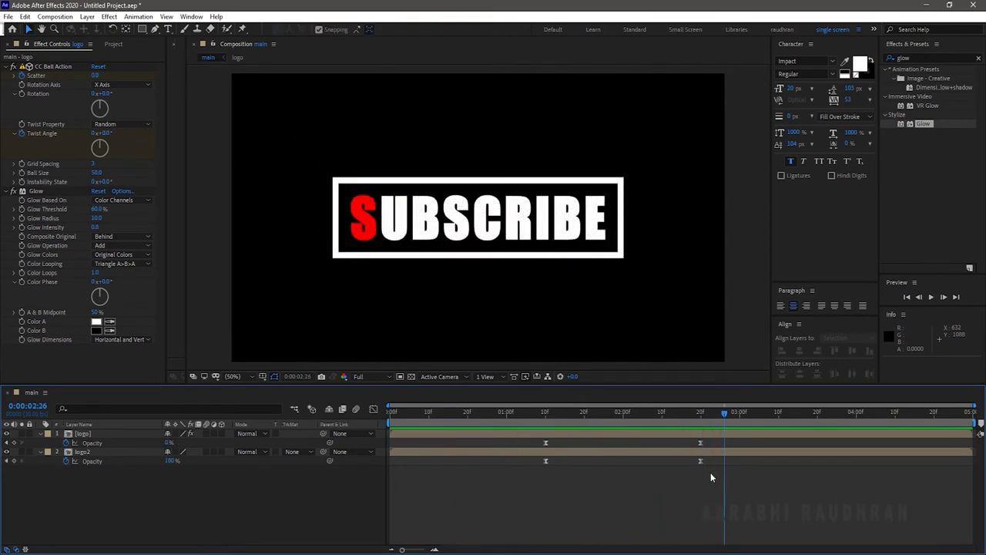
key(space)
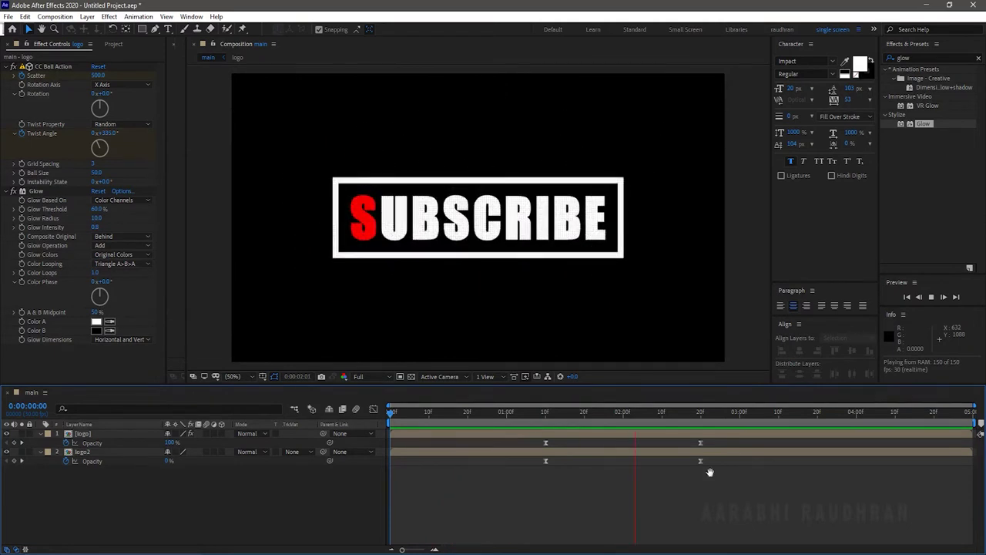
key(space)
key(Home)
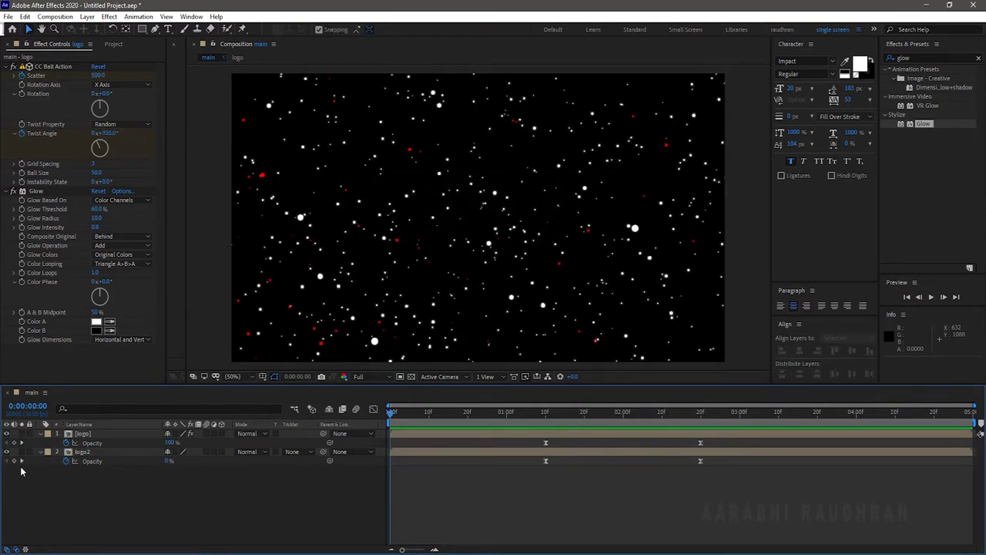
Step: Collapse the layer properties and make logo2 a 3D layer
click(42, 453)
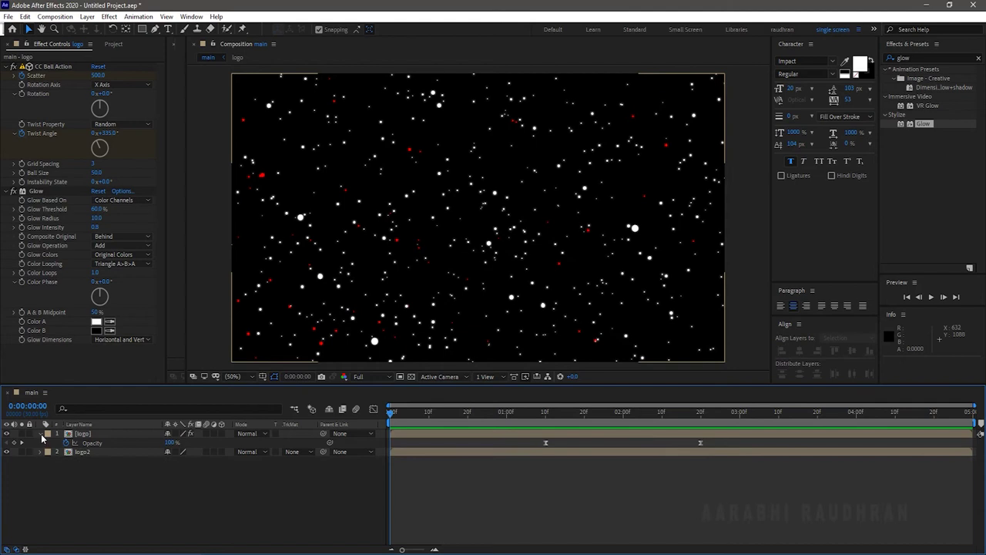
click(41, 436)
key(space)
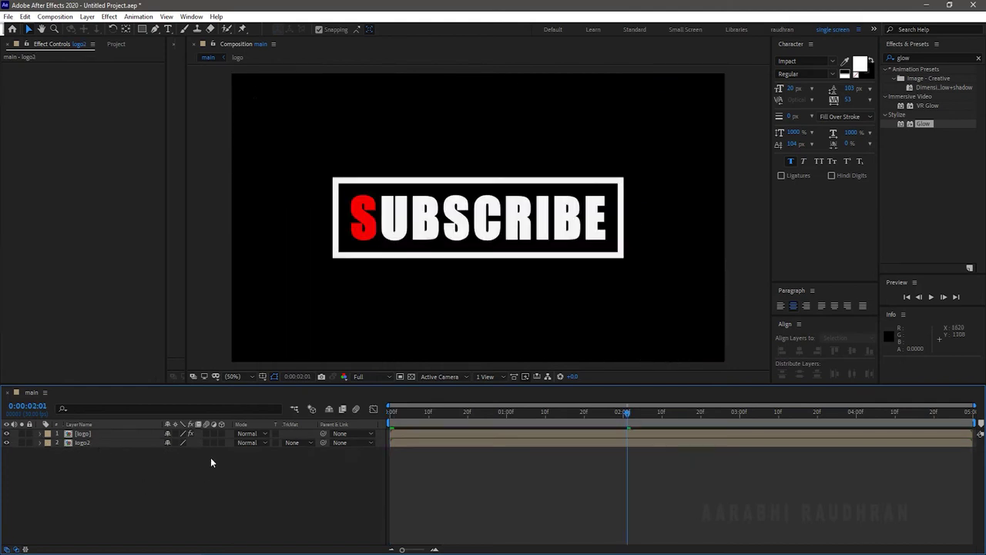
click(223, 445)
Step: Add a new Camera 1 layer to the main composition with default settings
right_click(207, 472)
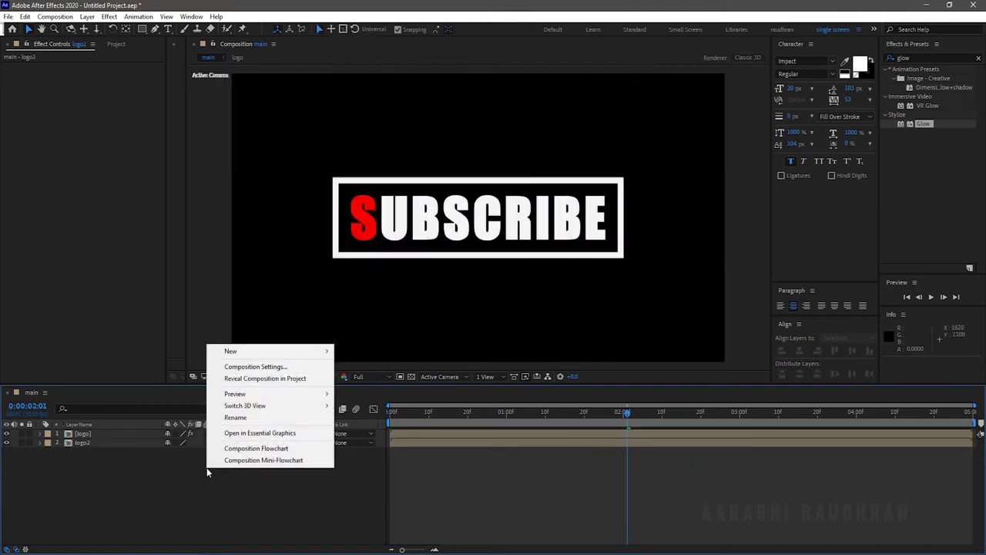
mouse_move(237, 352)
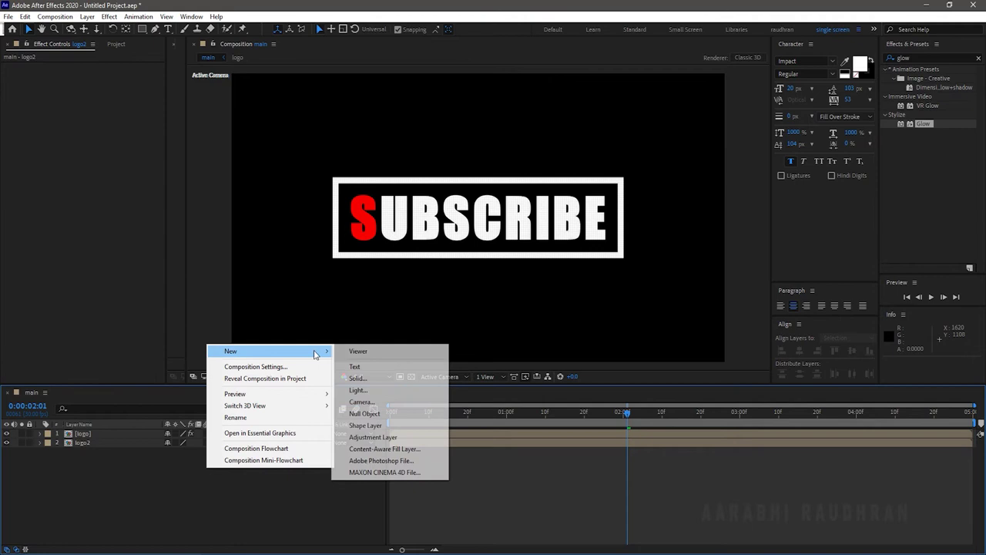
click(367, 403)
click(578, 376)
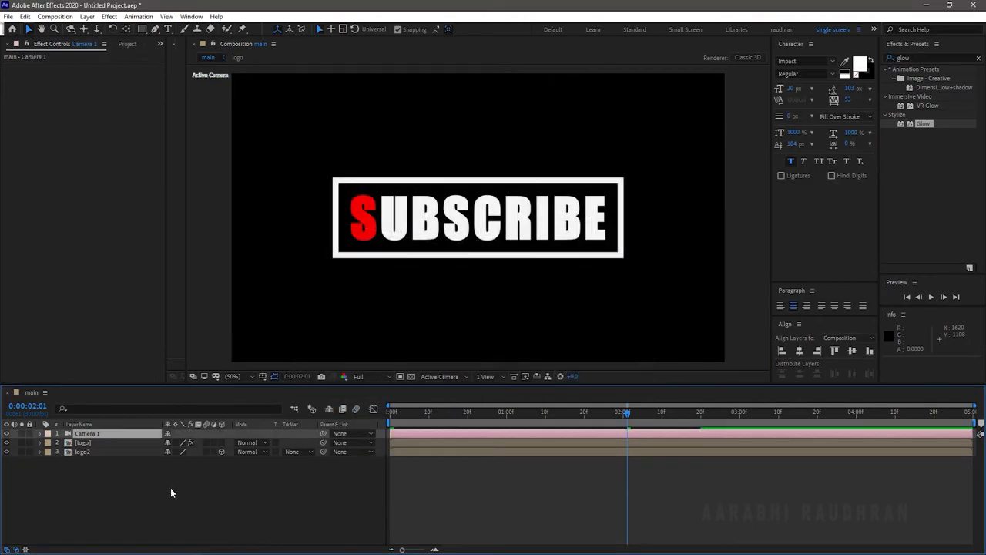
Step: Keyframe Camera 1's Position from Z -1866.7 at frame 0 to Z -3000 at 0:00:04:10
click(99, 434)
key(p)
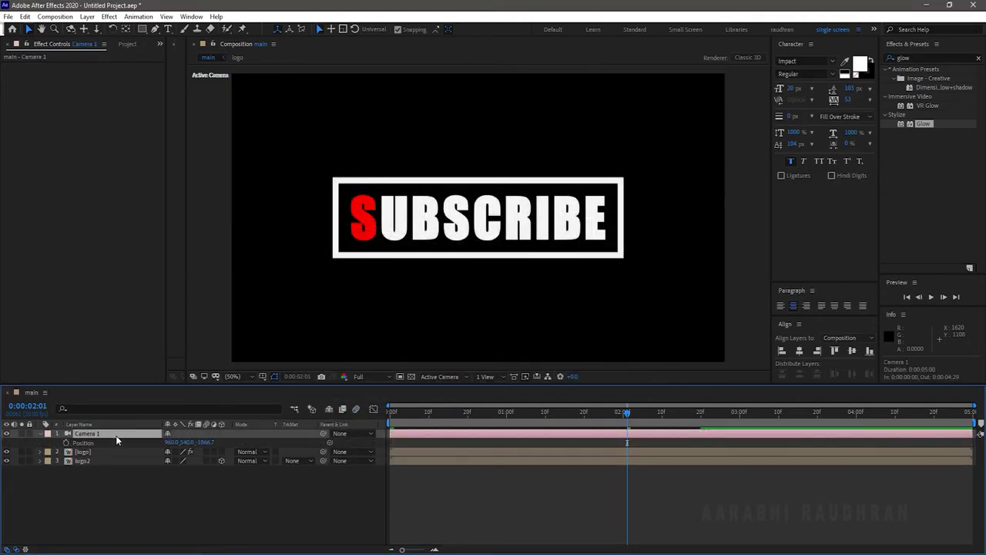
key(Home)
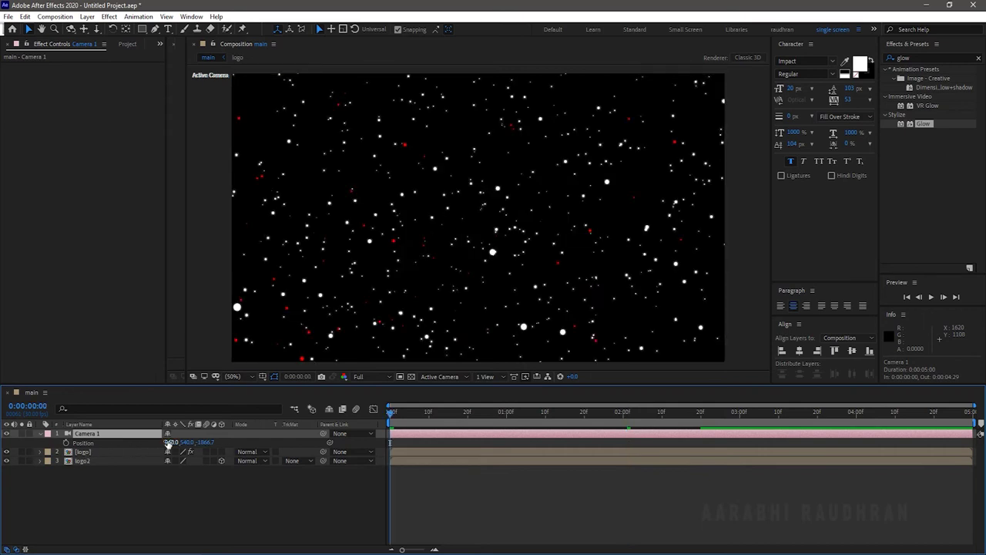
click(67, 443)
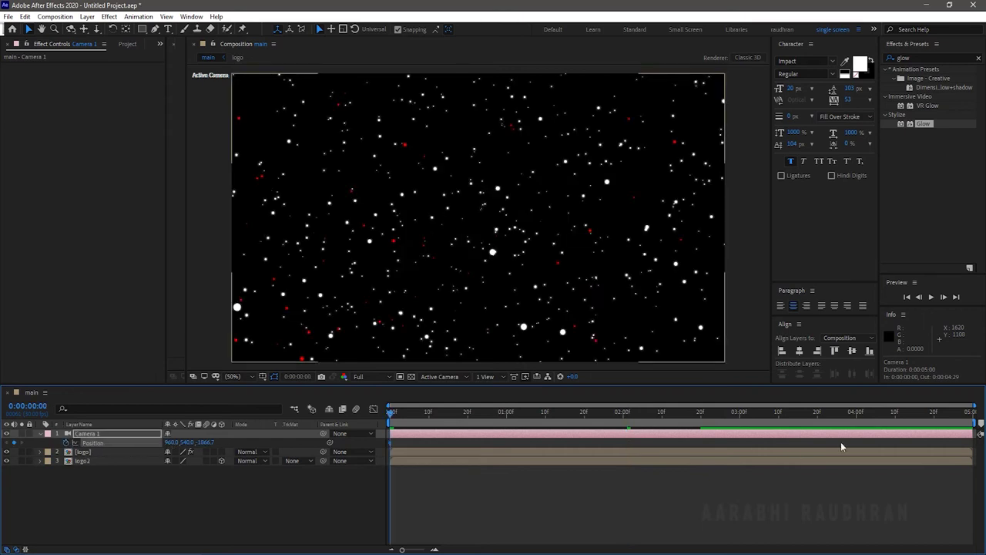
click(895, 414)
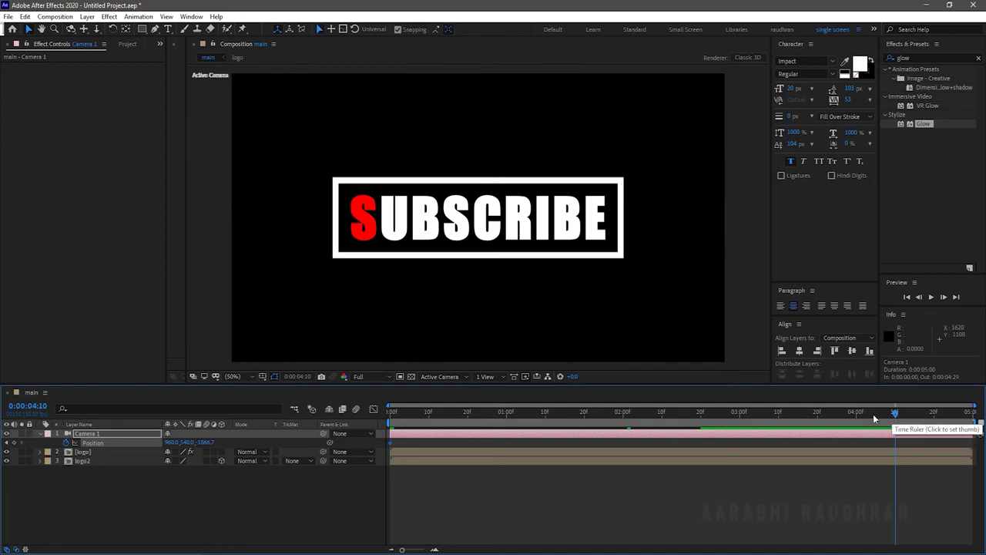
click(202, 443)
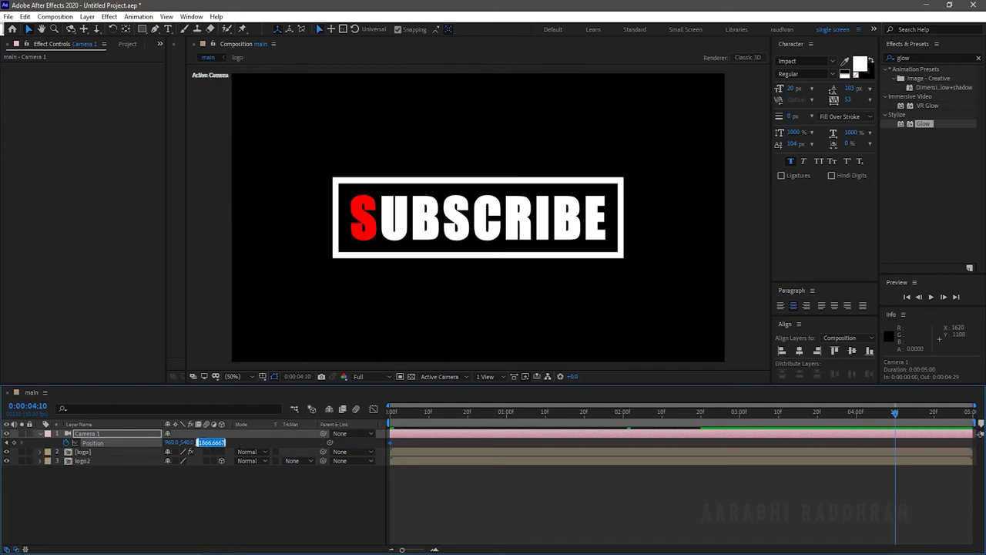
text(-5)
key(Return)
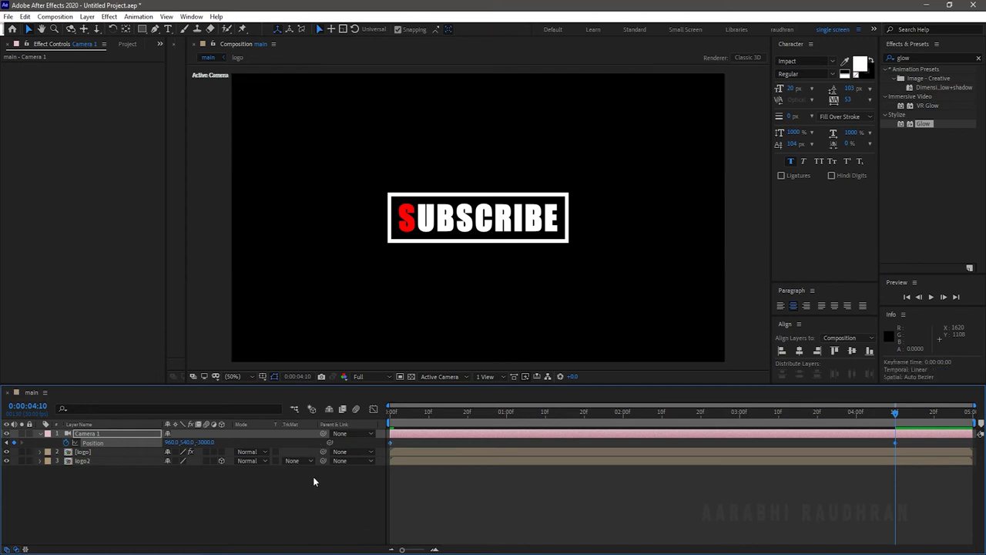
Step: Ease Camera 1's Position speed so the pull-back starts fast and slows into 0:00:04:10
click(373, 410)
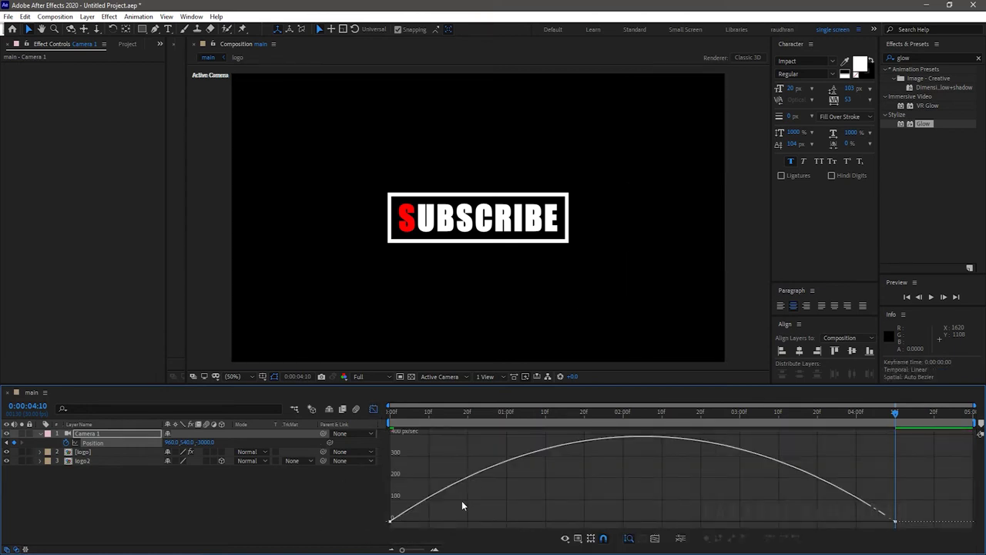
drag(462, 500, 387, 527)
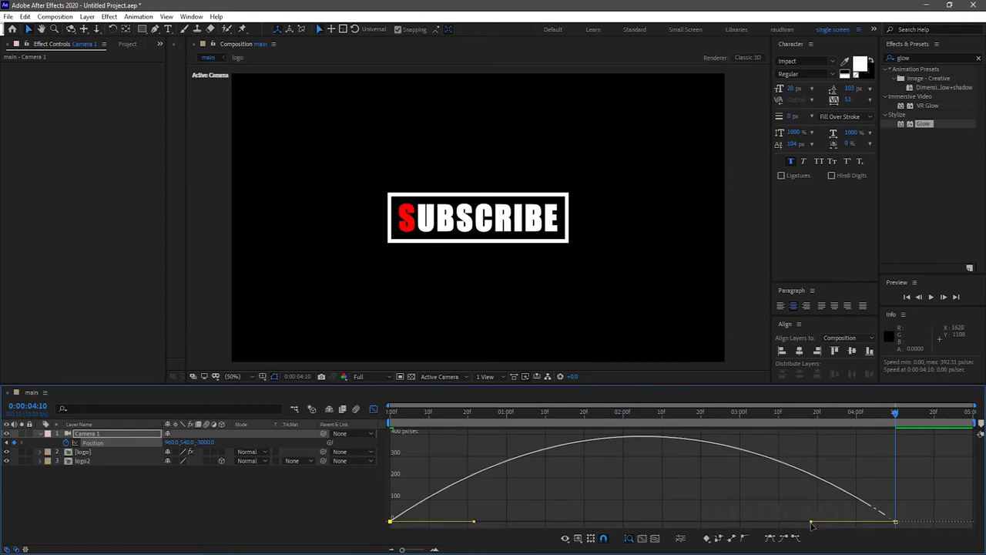
drag(811, 524, 643, 521)
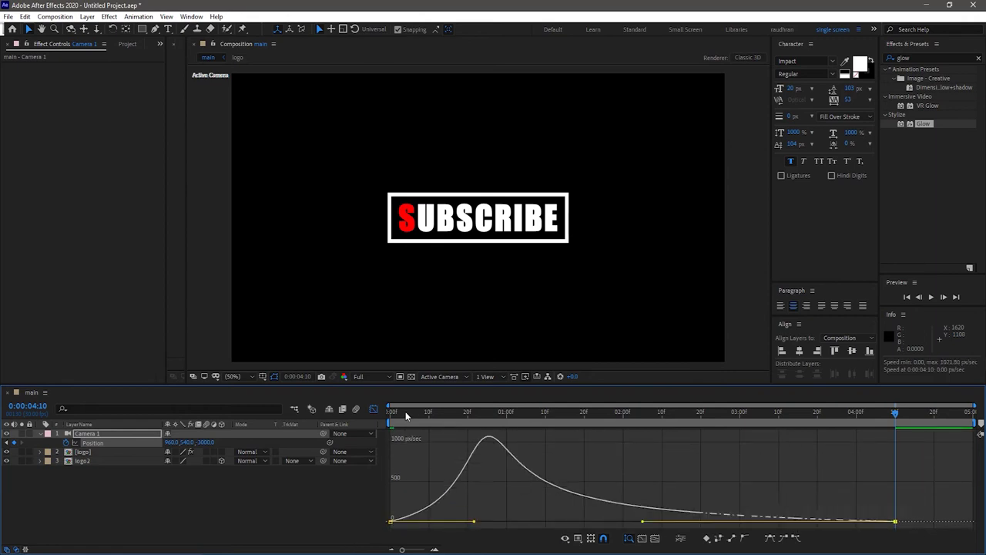
click(373, 409)
Step: Preview the camera move from the start and deselect the camera layer
key(Home)
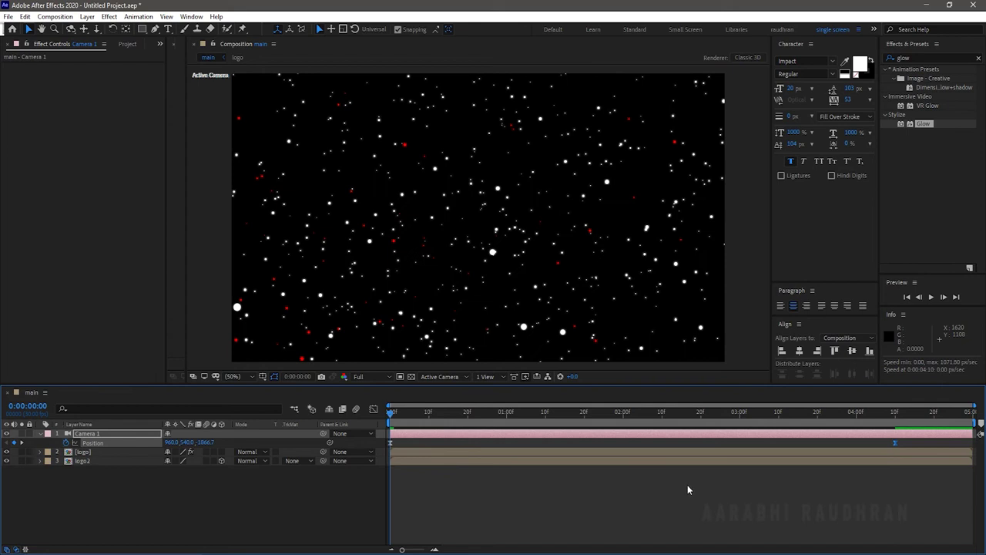
key(space)
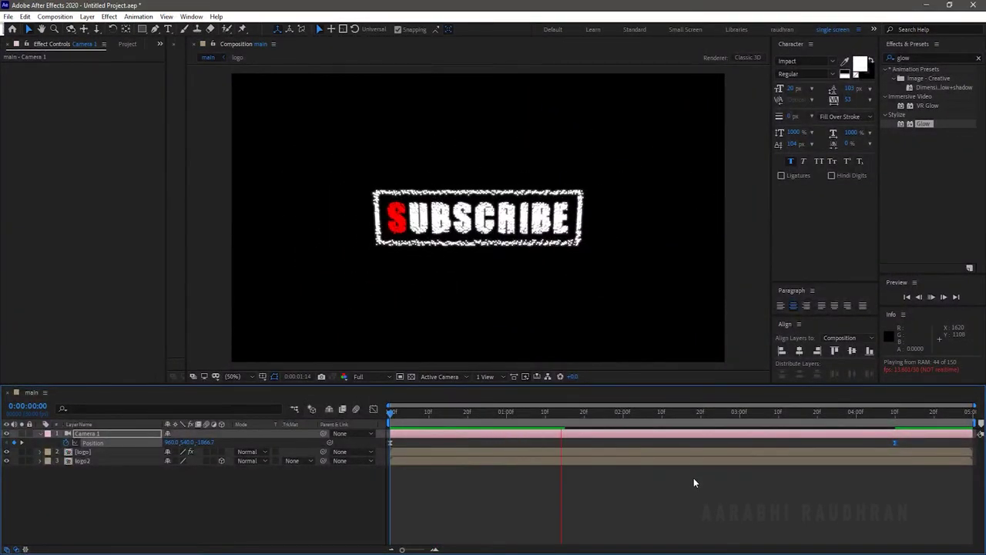
key(space)
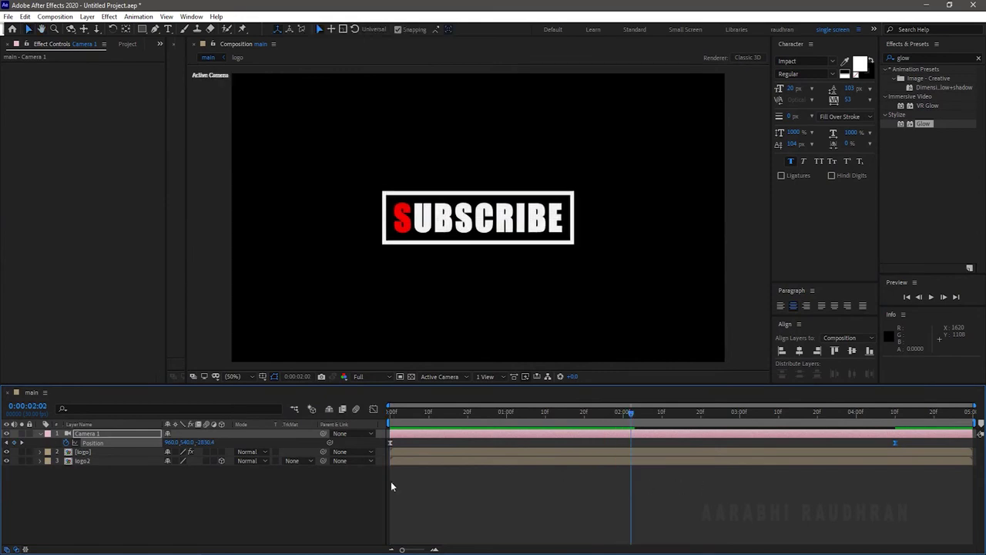
click(265, 500)
Step: Add a Null 1 object layer to the composition
right_click(125, 479)
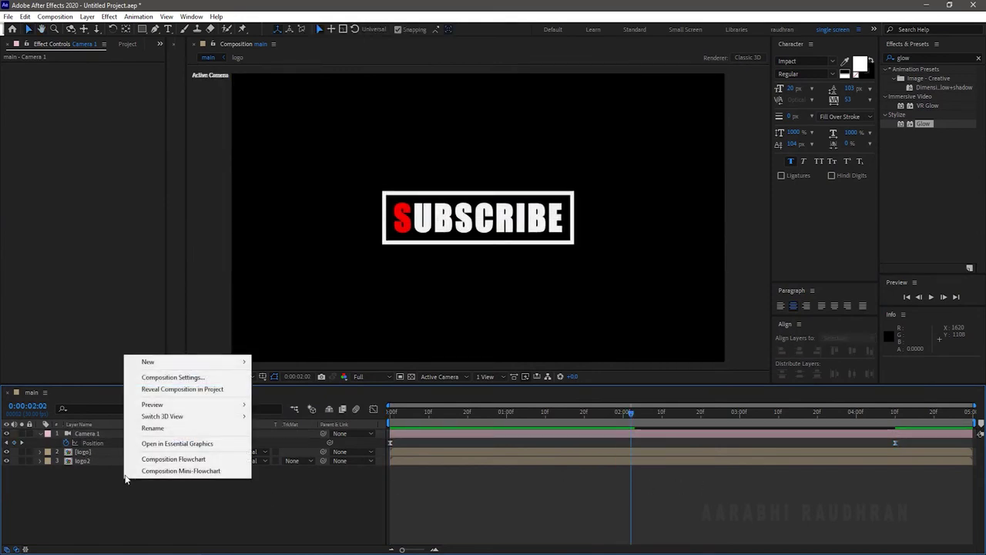
mouse_move(147, 367)
click(332, 426)
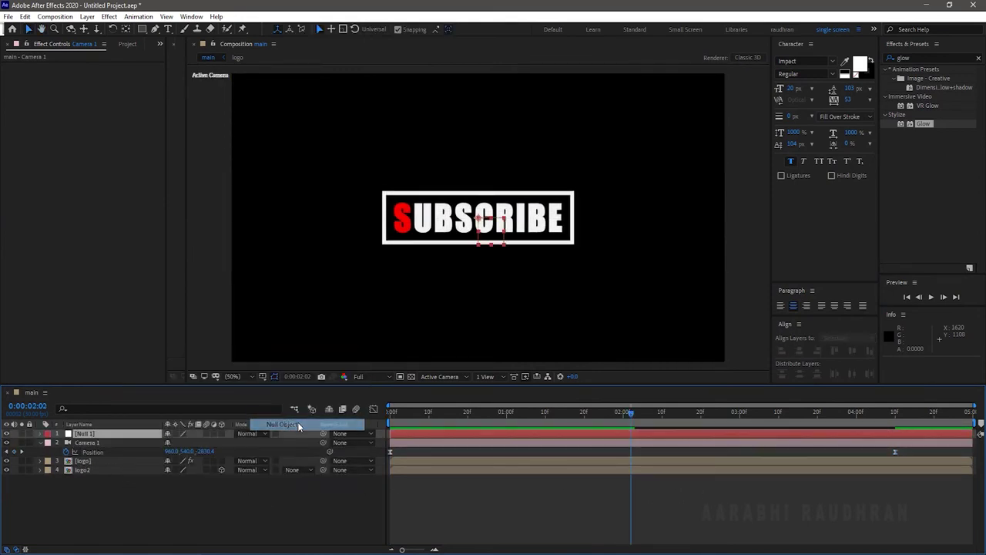
Step: Parent Camera 1 to Null 1 and show Null 1's Rotation at the composition start
click(351, 443)
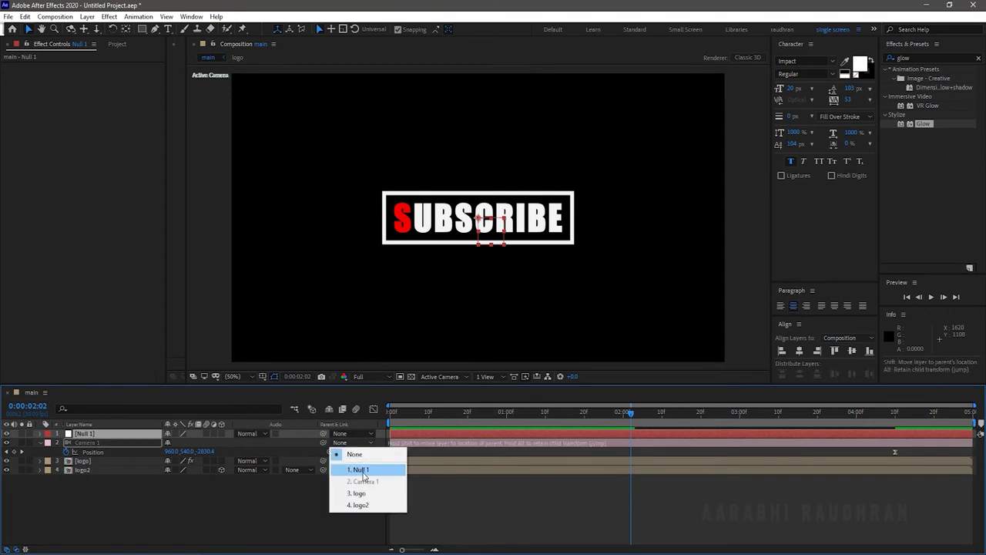
click(362, 469)
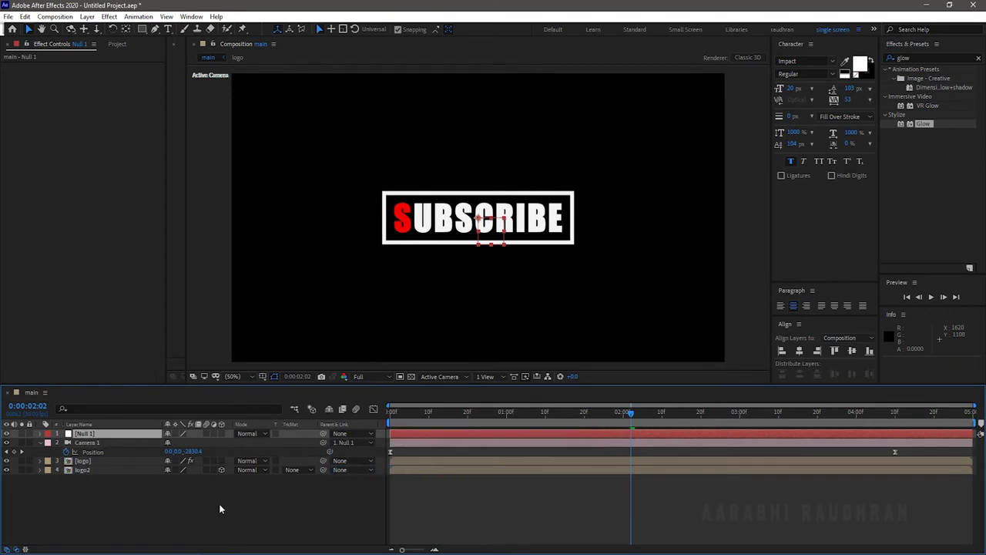
click(40, 447)
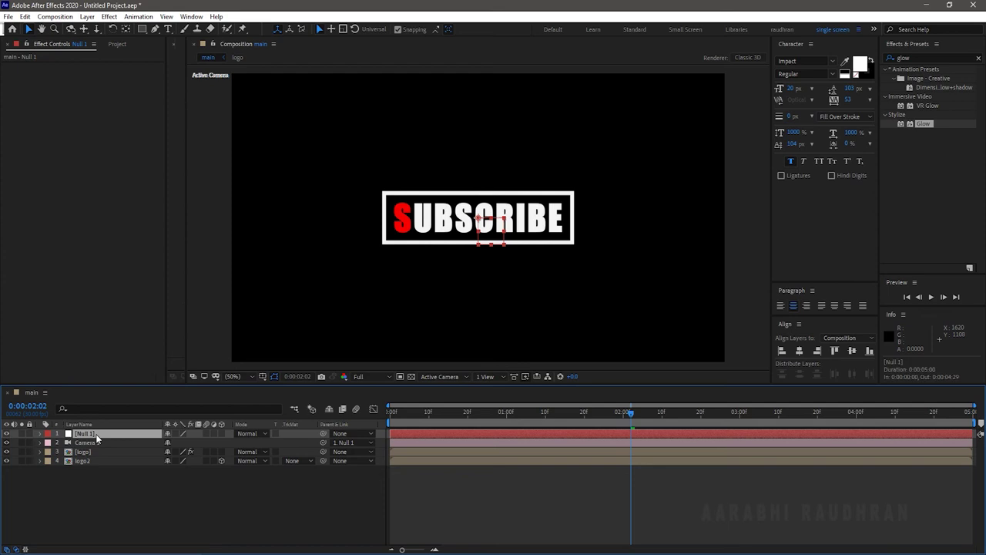
key(r)
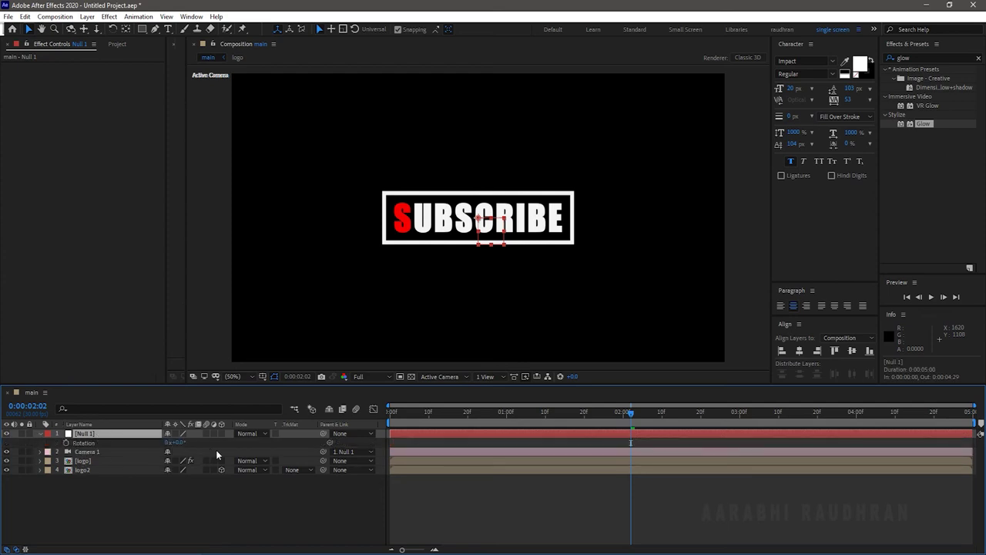
key(Home)
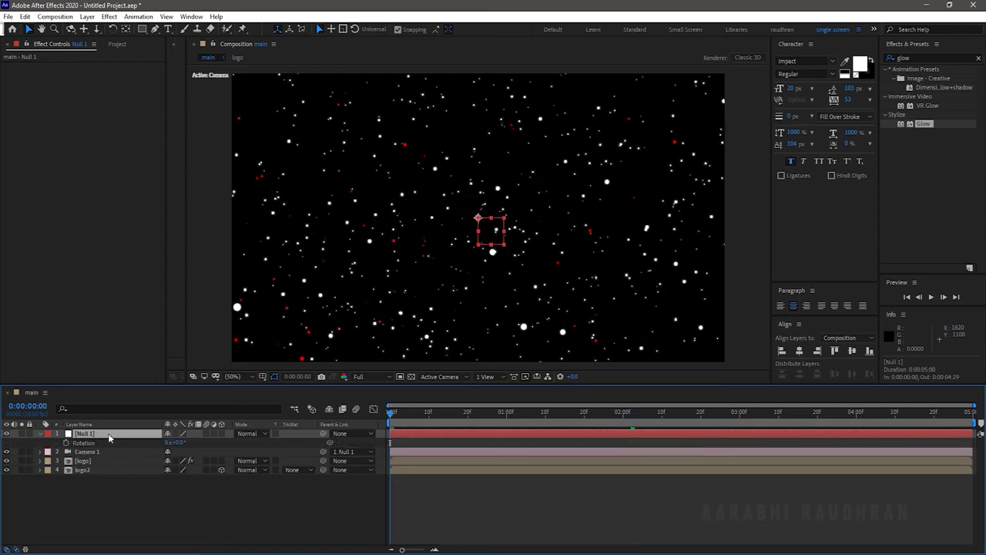
Step: Make Null 1 3D and keyframe its Y Rotation from 60° at frame 0 to 0° at 0:00:01:10
click(222, 433)
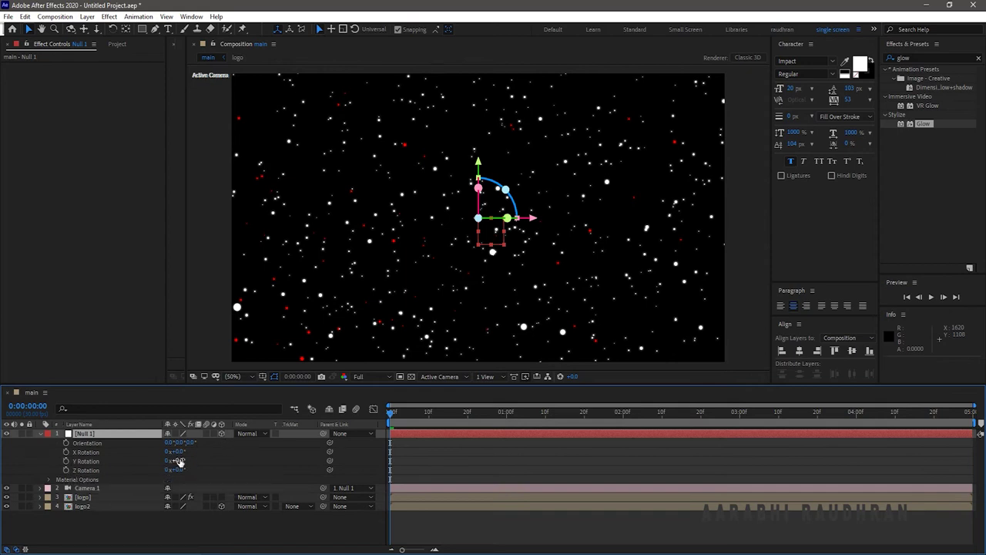
click(507, 413)
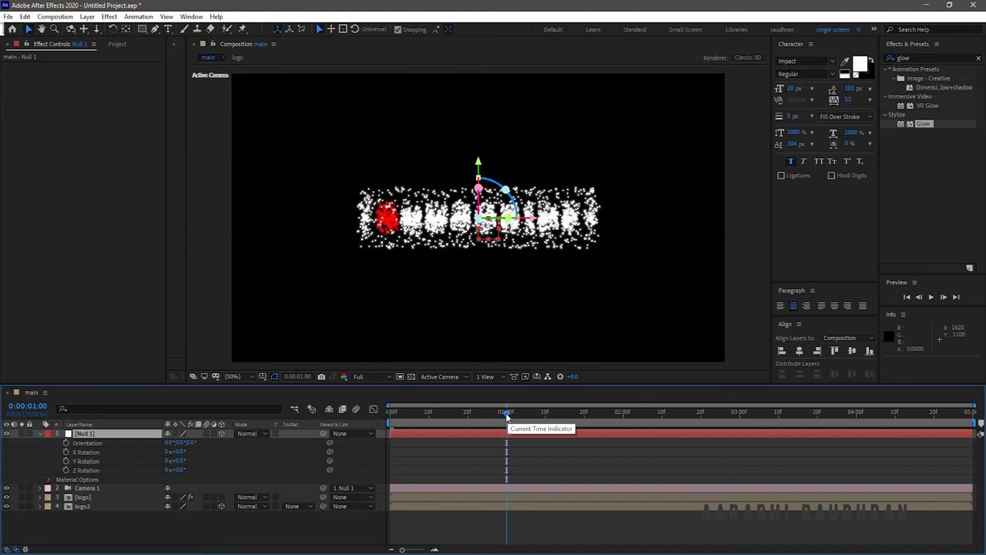
click(66, 461)
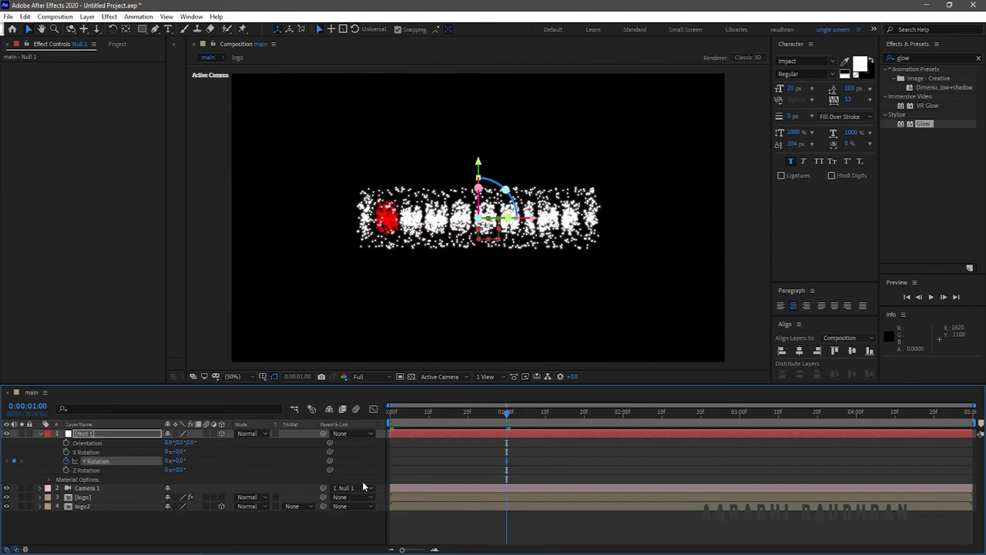
key(Home)
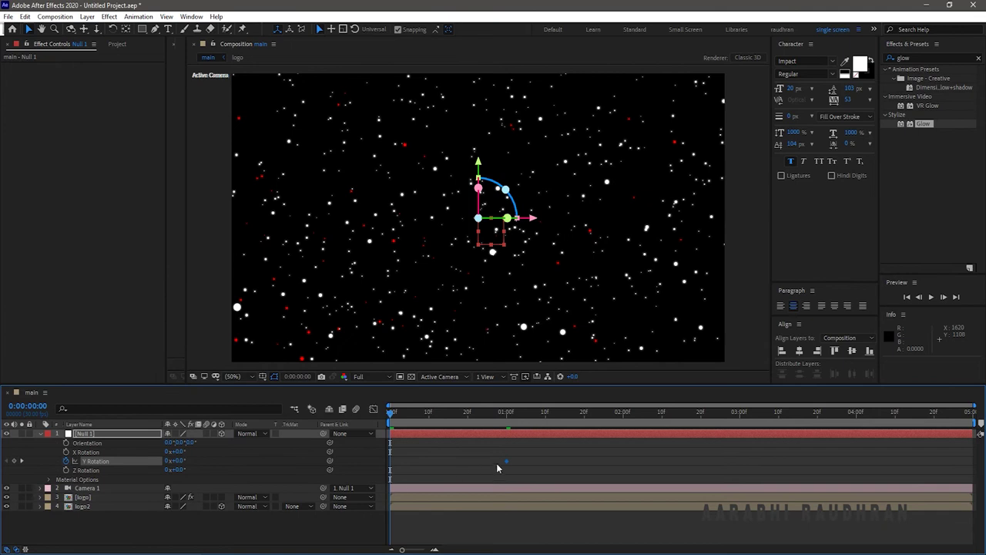
click(545, 414)
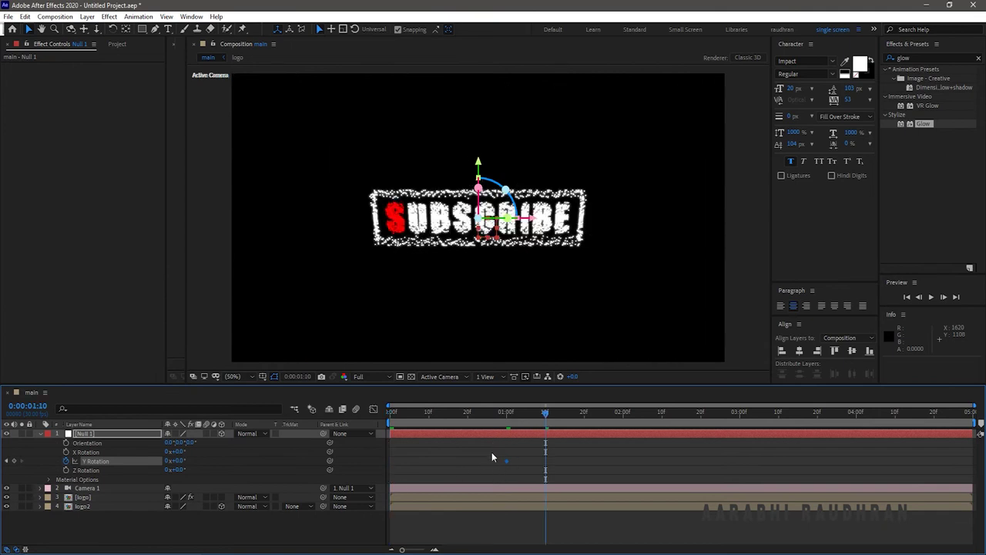
drag(508, 461, 545, 463)
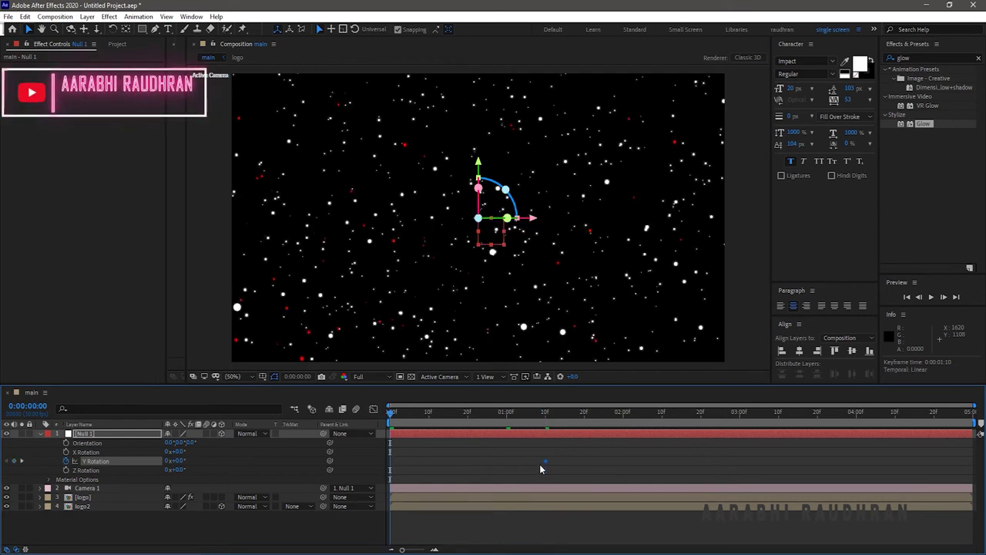
key(Home)
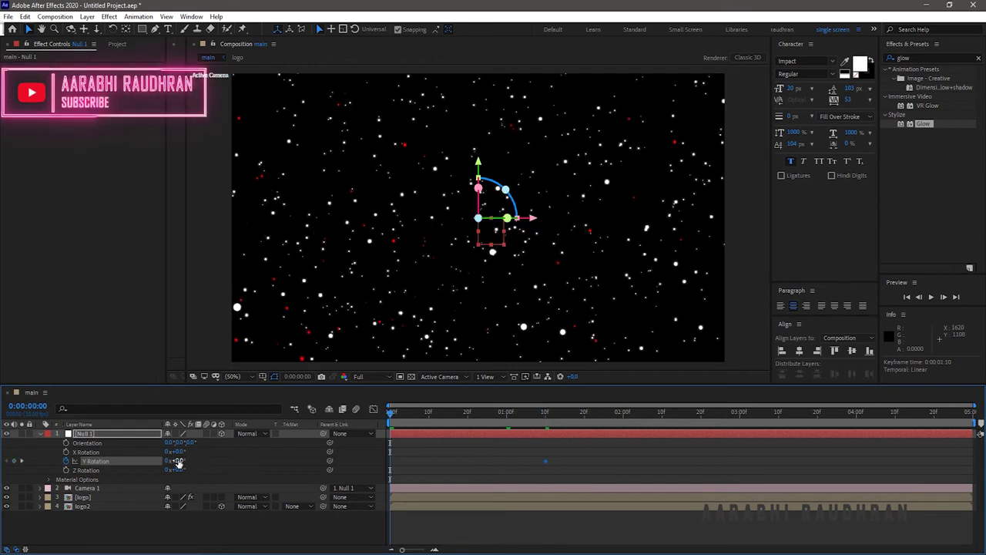
click(177, 462)
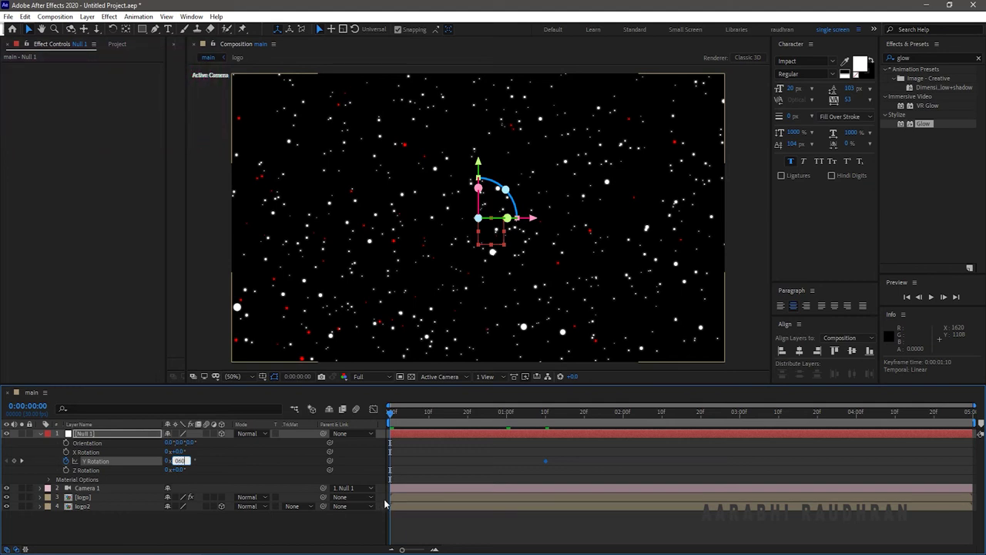
key(Return)
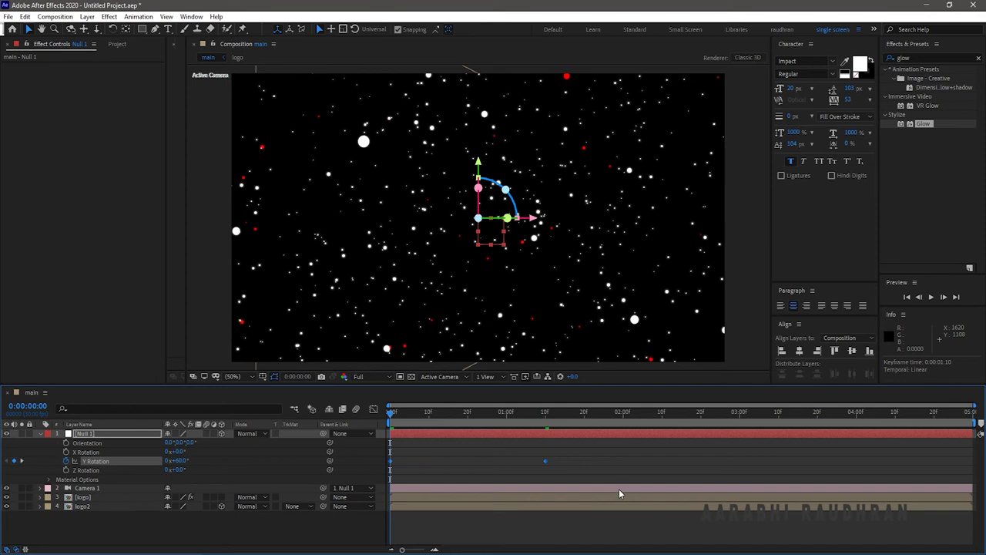
Step: Adjust both Y Rotation keyframes' easing in the speed graph, then preview the rotating particles
click(374, 409)
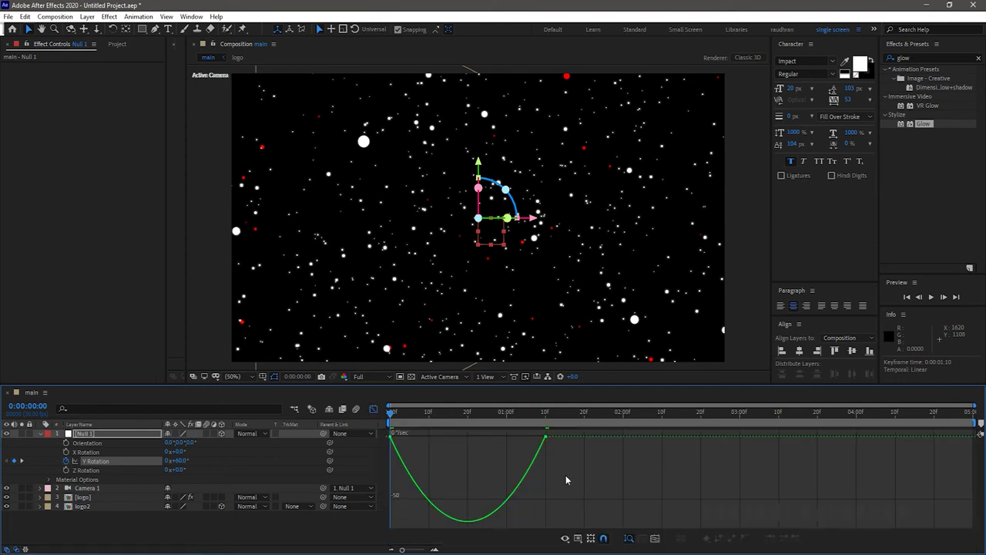
drag(591, 476, 467, 437)
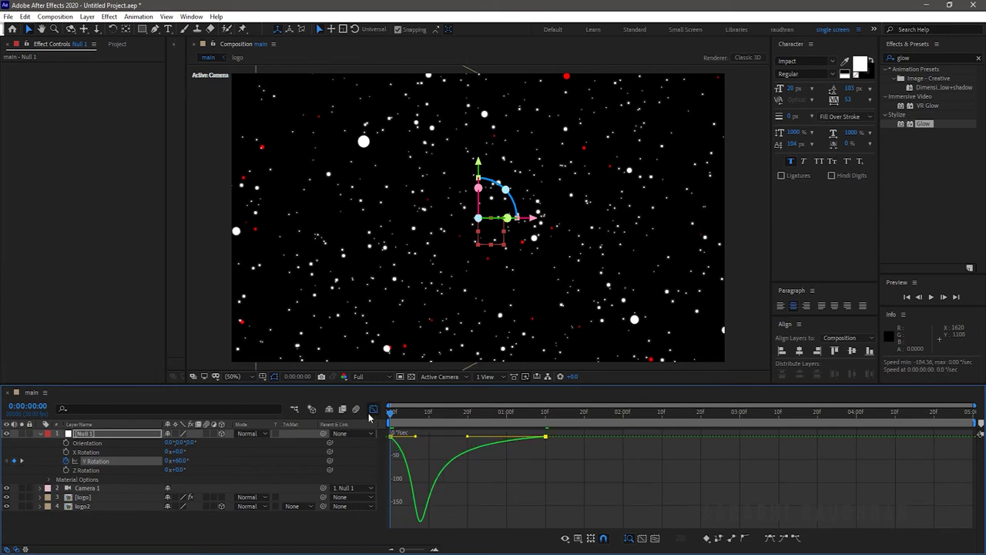
click(374, 410)
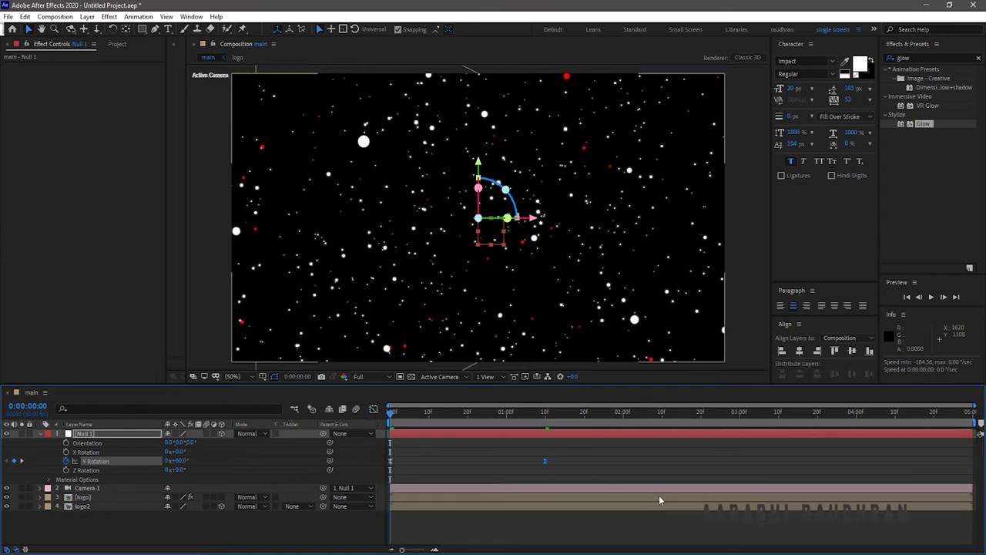
key(space)
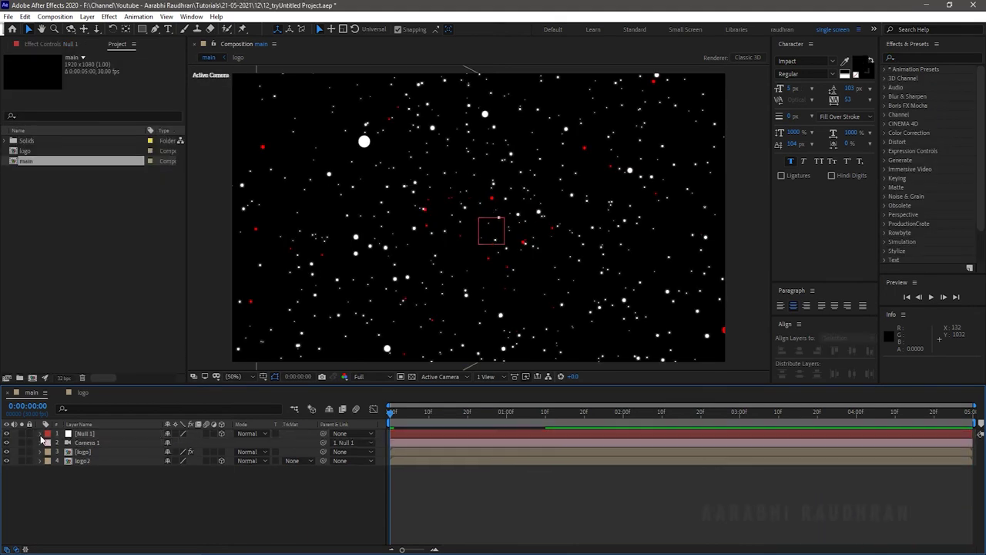
Step: Change Null 1's first Y Rotation keyframe to -300° and preview the bigger spin
click(74, 434)
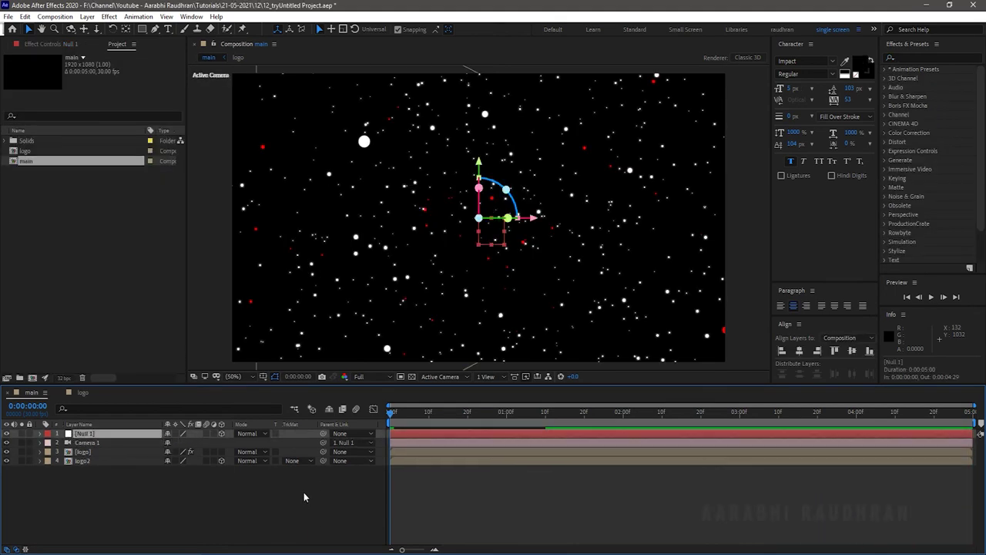
key(r)
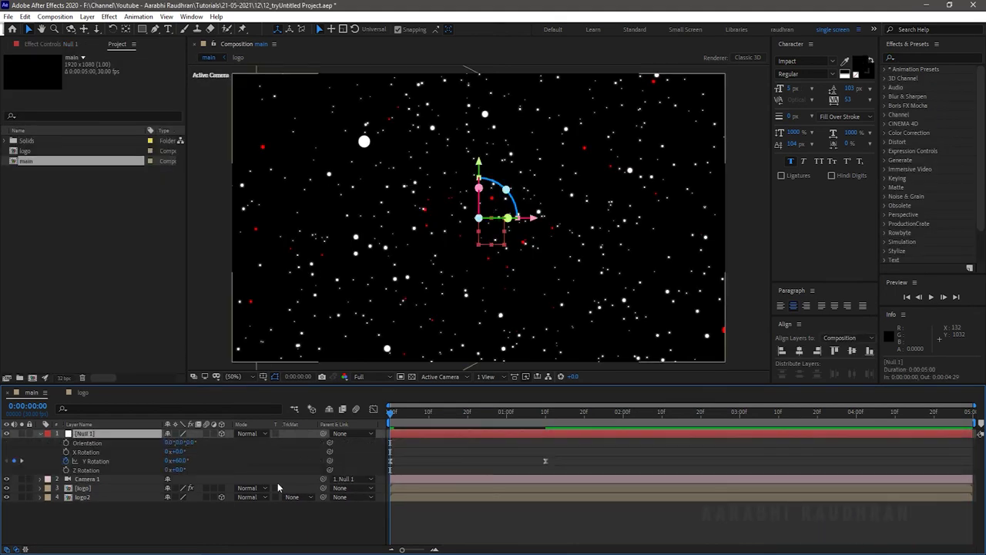
click(179, 461)
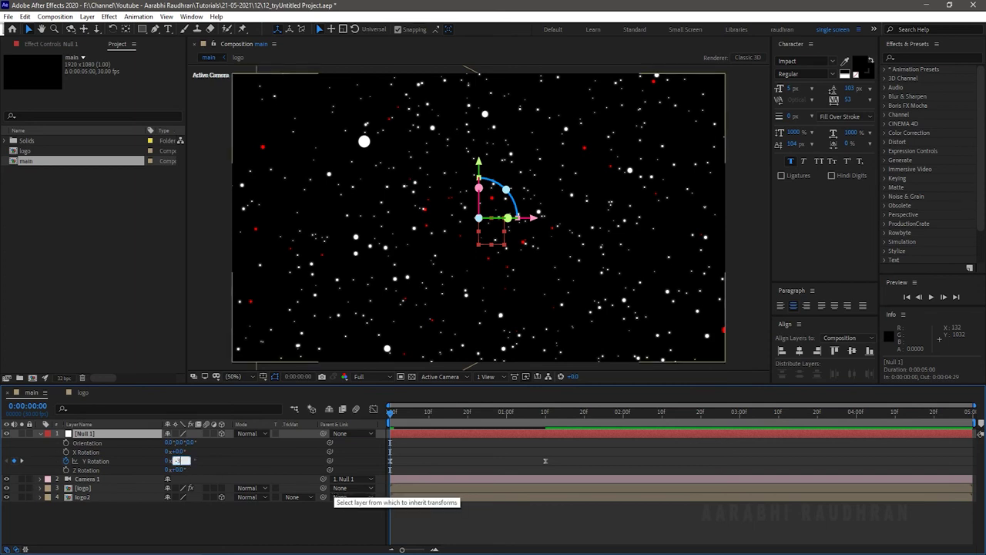
key(Return)
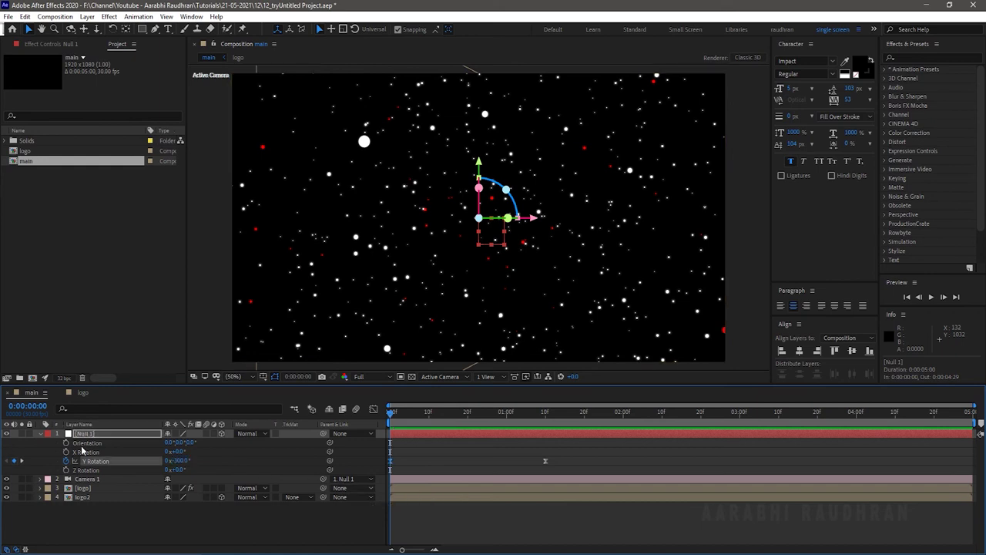
click(39, 435)
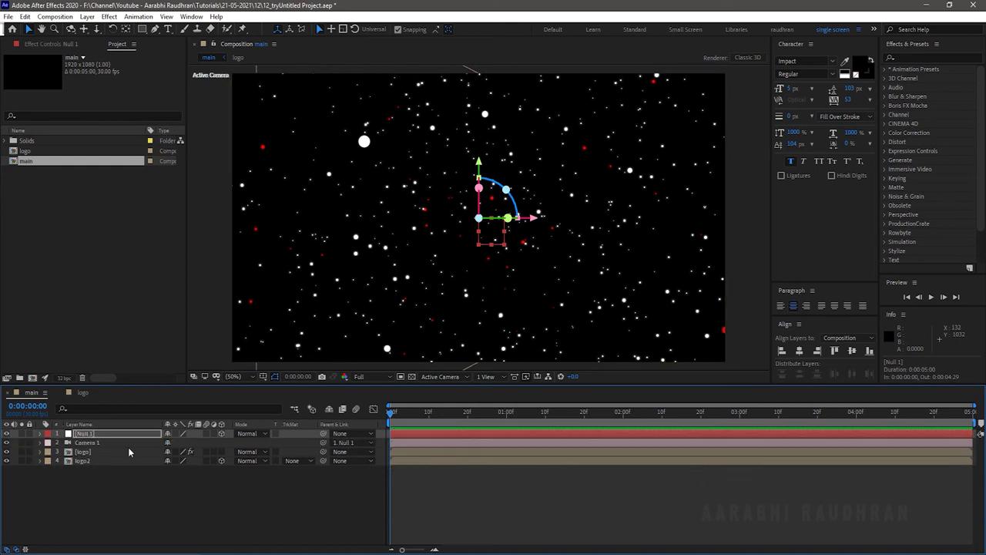
click(420, 496)
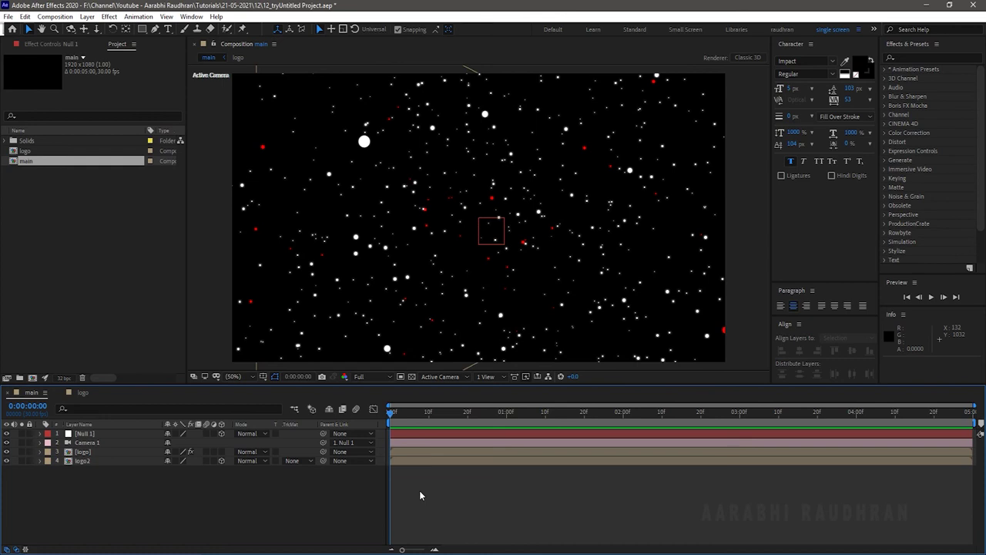
key(space)
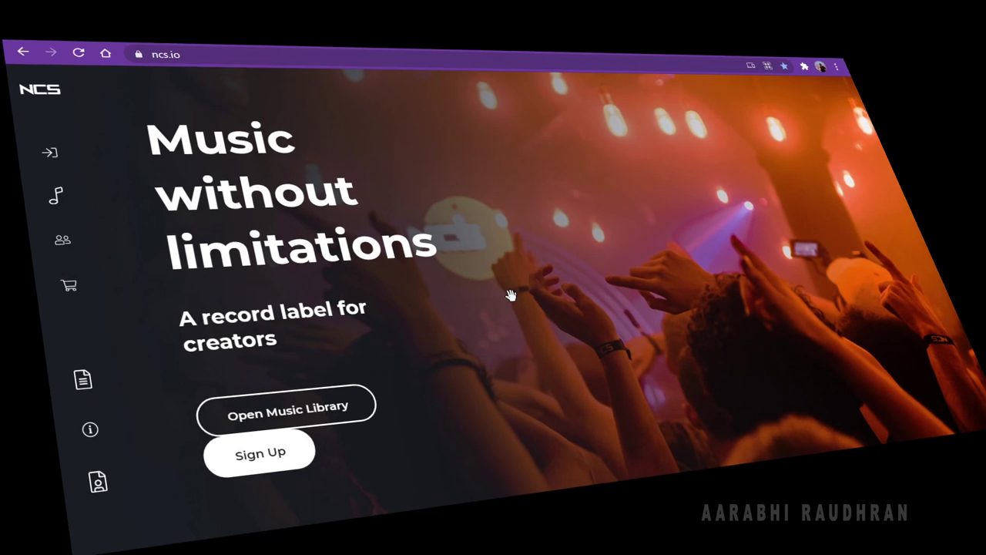
Step: Browse the ncs.io site navigation toward the Music Library
mouse_move(44, 347)
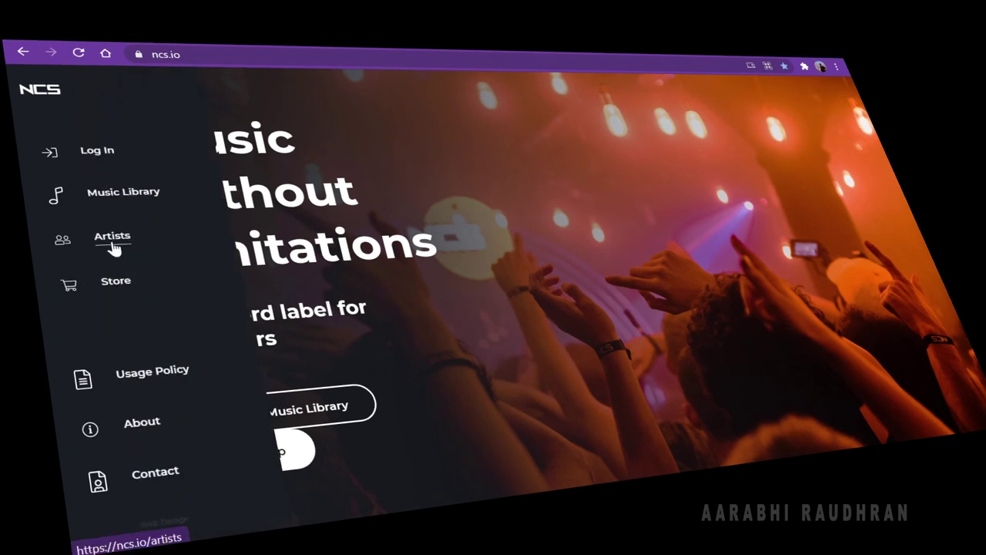